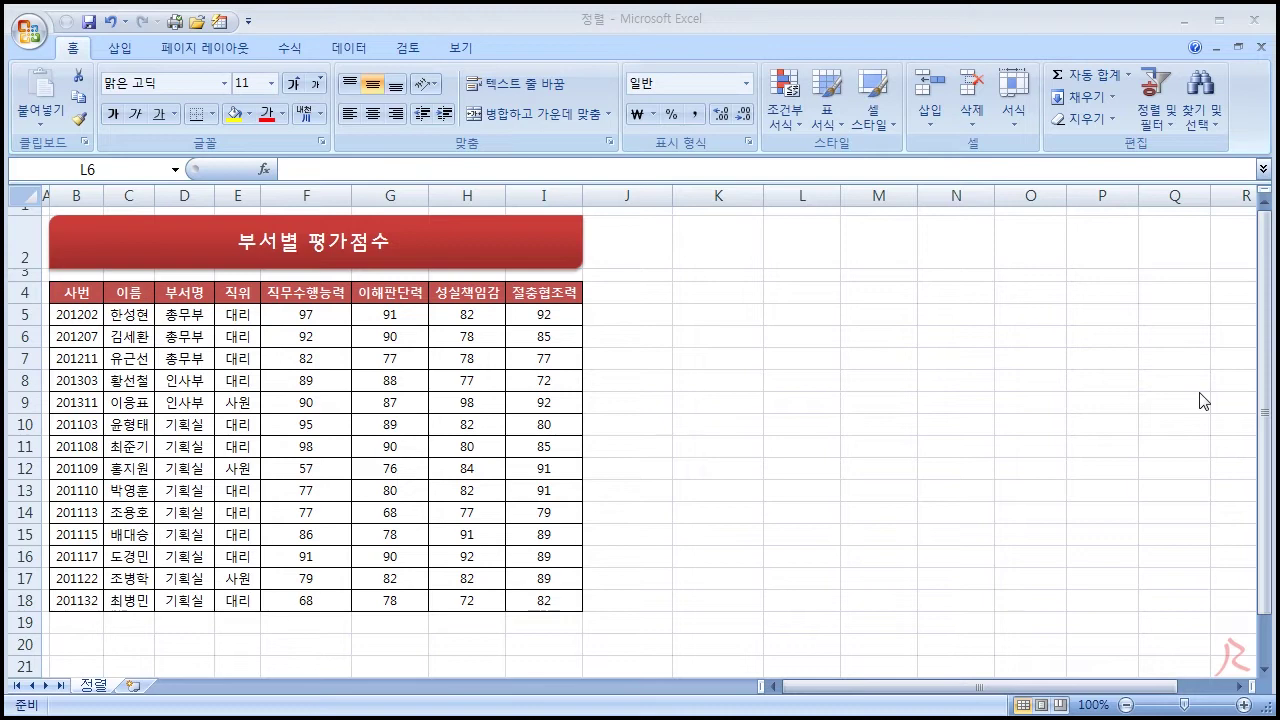
Step: Examine the department evaluation table, highlighting the whole range B4:I18, the 이름 column and the 사번 to 부서명 columns
click(433, 385)
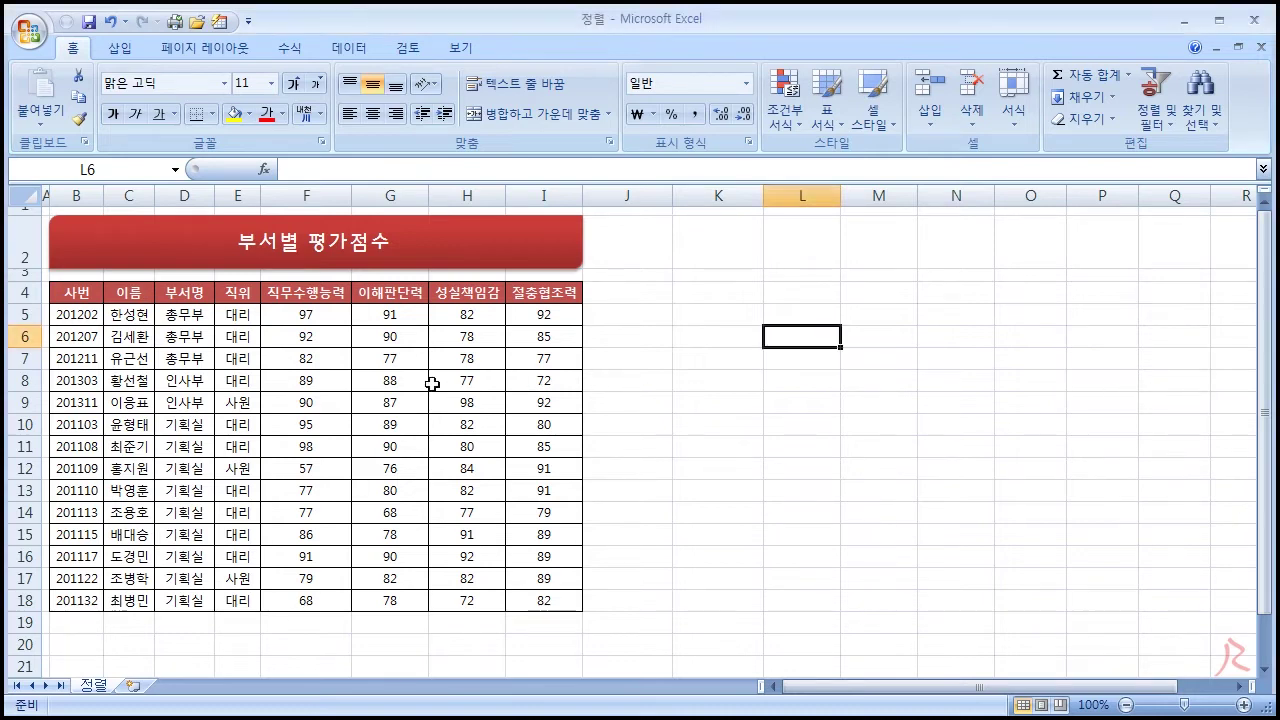
click(100, 365)
drag(86, 291, 523, 596)
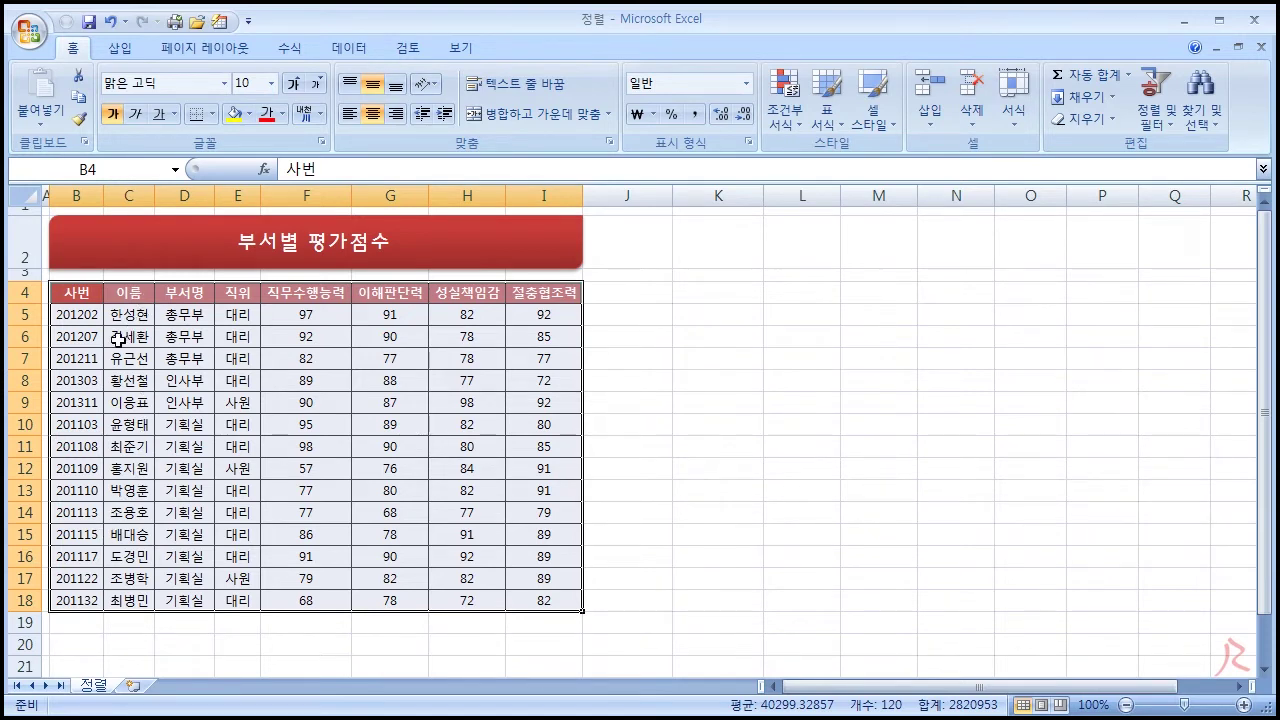
drag(124, 294, 125, 601)
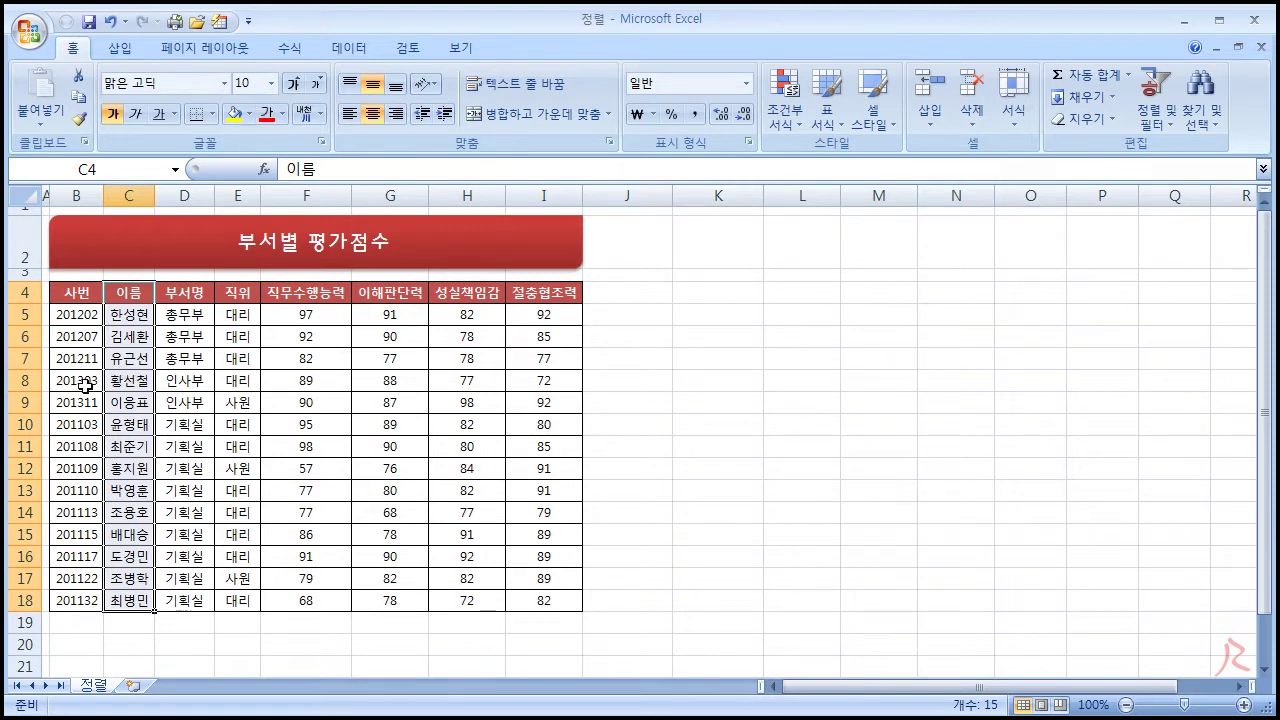
click(219, 385)
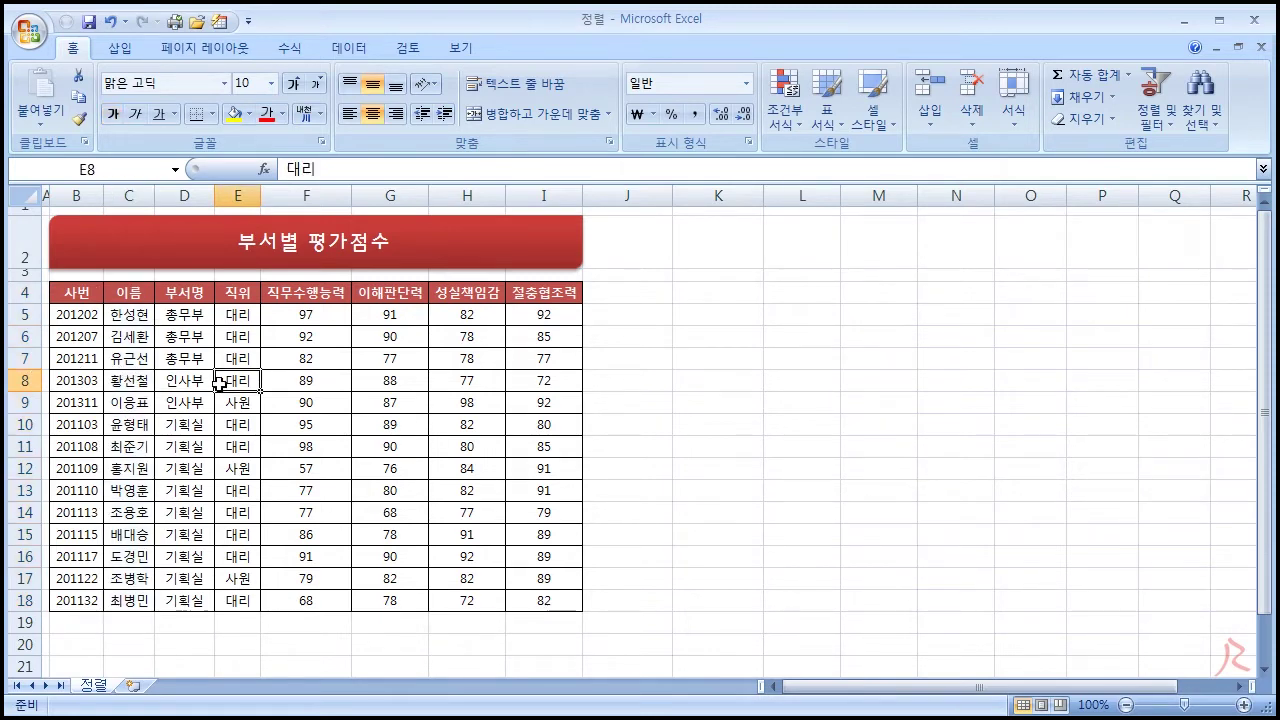
click(194, 380)
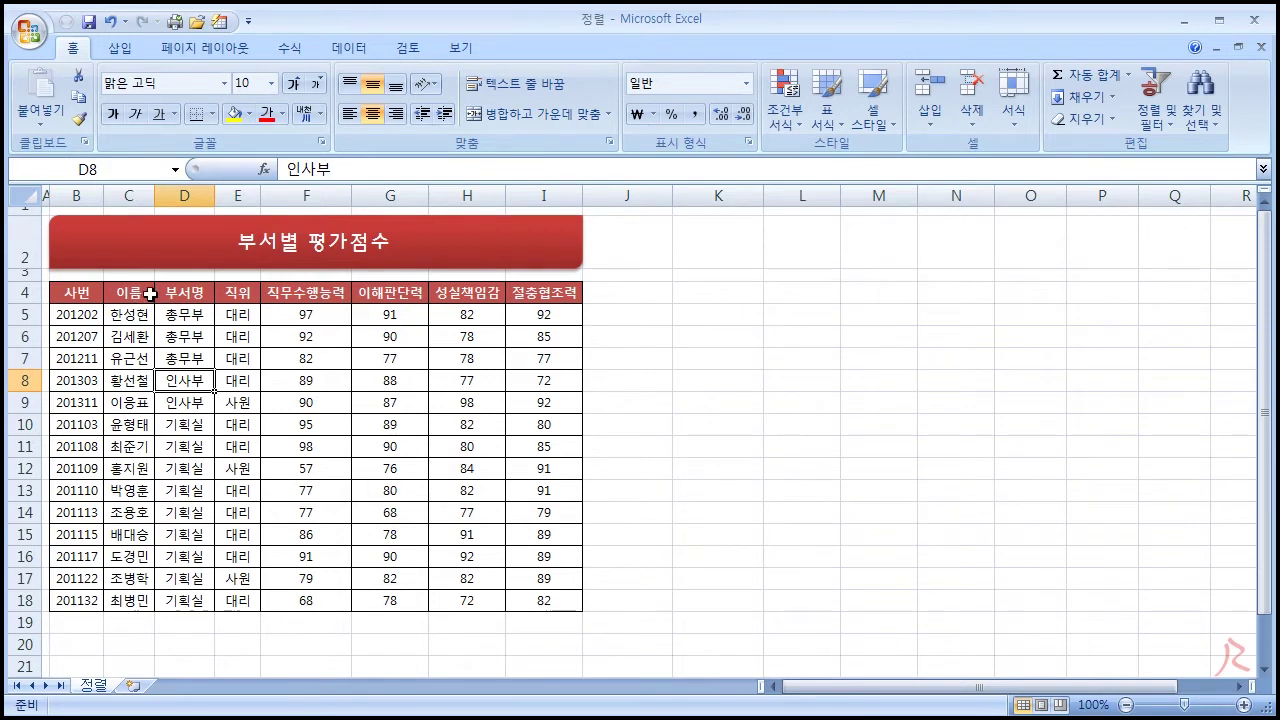
drag(128, 296, 114, 600)
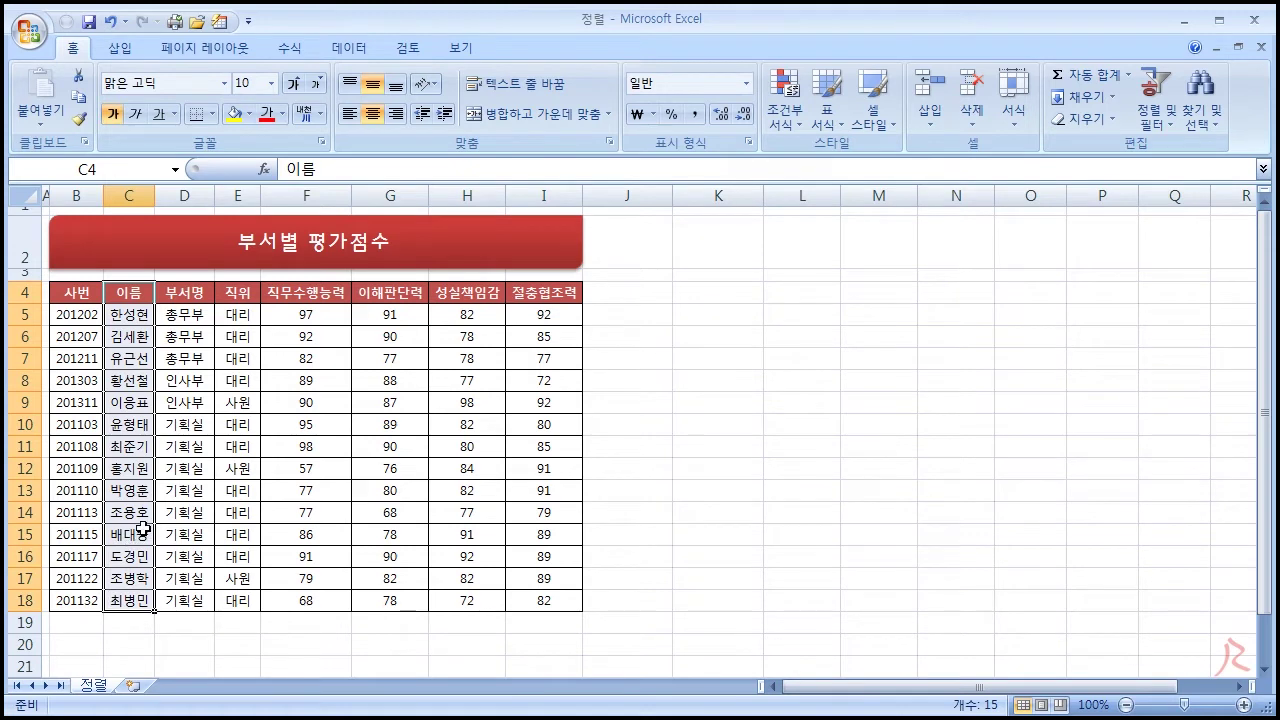
drag(131, 294, 128, 600)
click(130, 296)
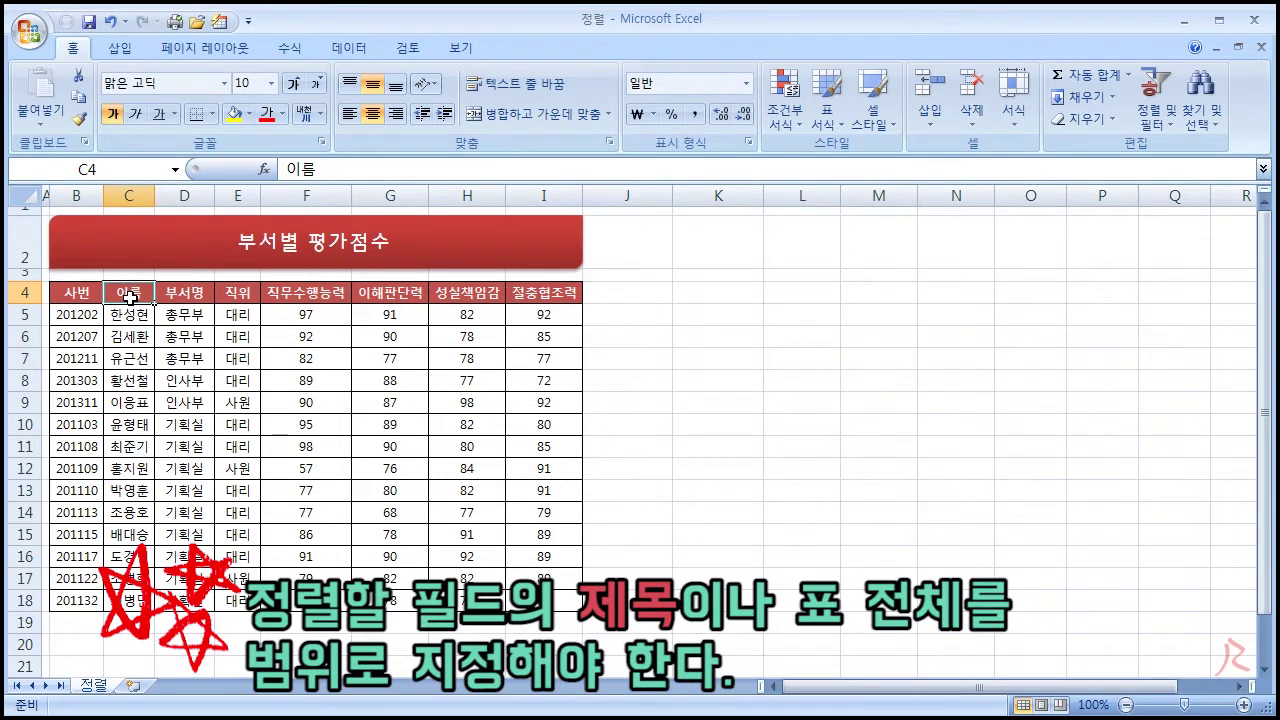
drag(72, 294, 528, 600)
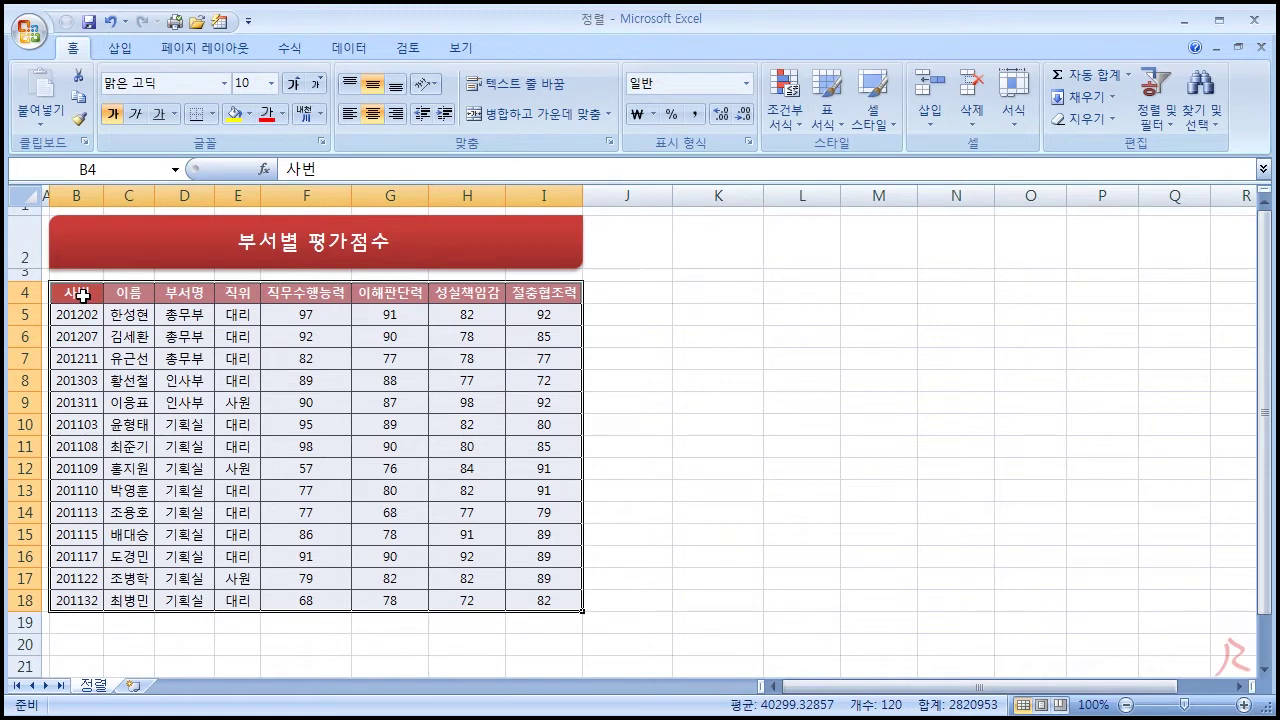
drag(83, 295, 185, 598)
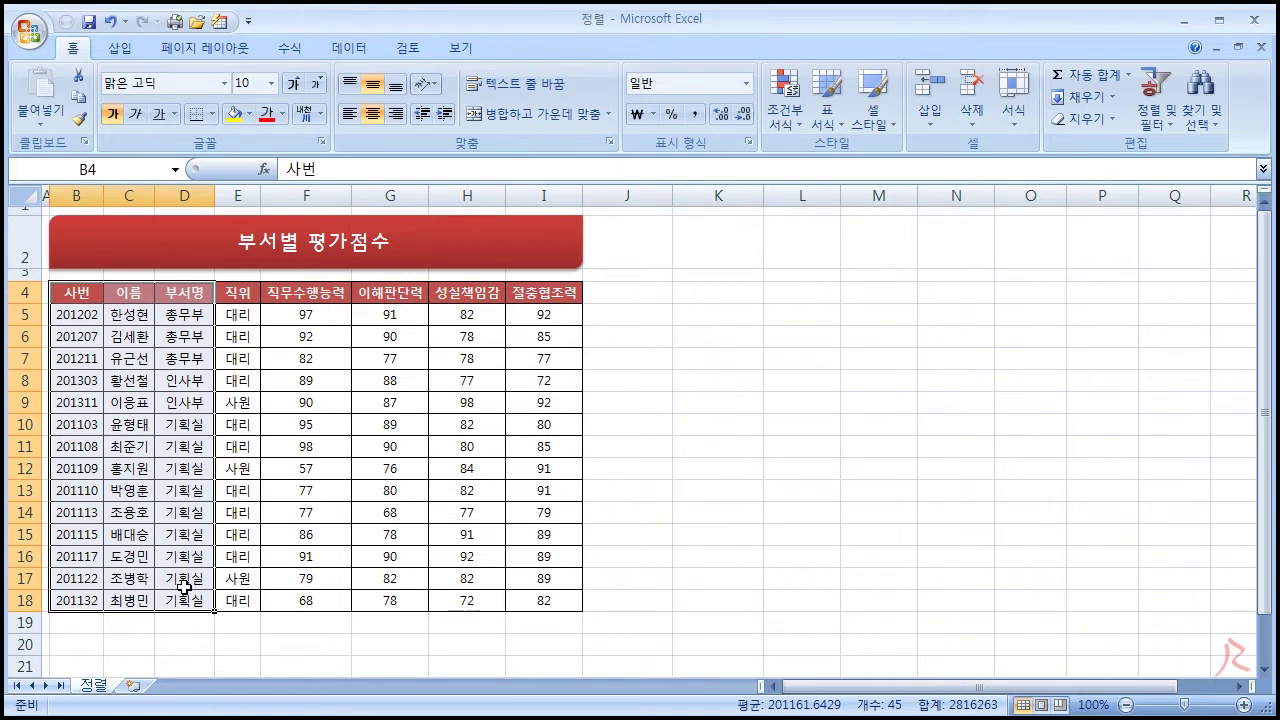
click(298, 514)
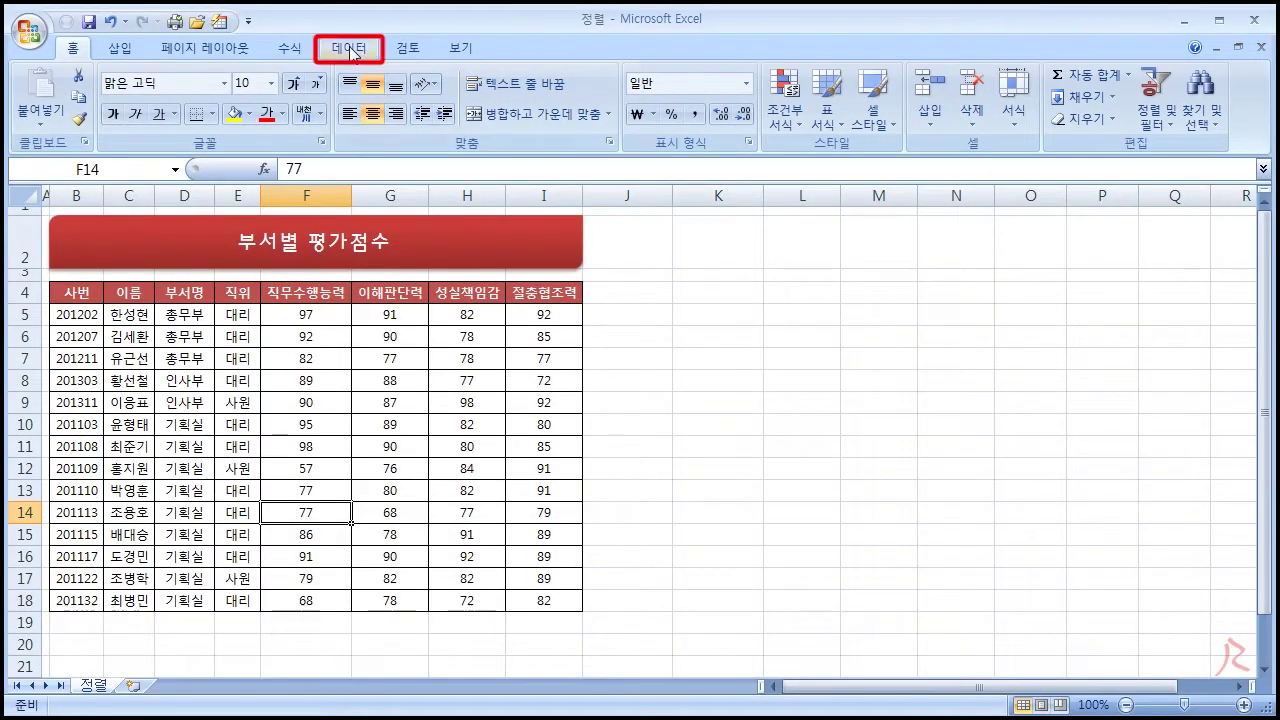
Step: Bring up the data sorting commands and review the table's range and its field headers from 이름 to 성실책임감
click(352, 53)
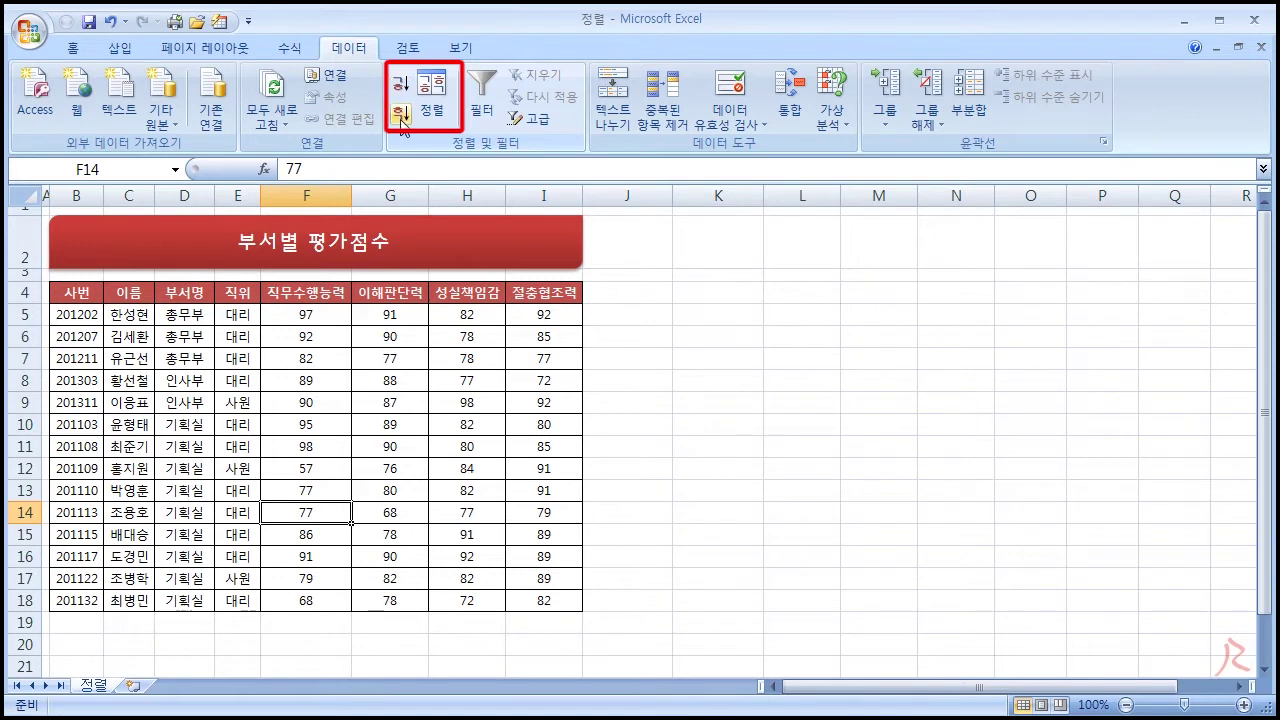
click(165, 318)
drag(88, 292, 532, 596)
click(146, 294)
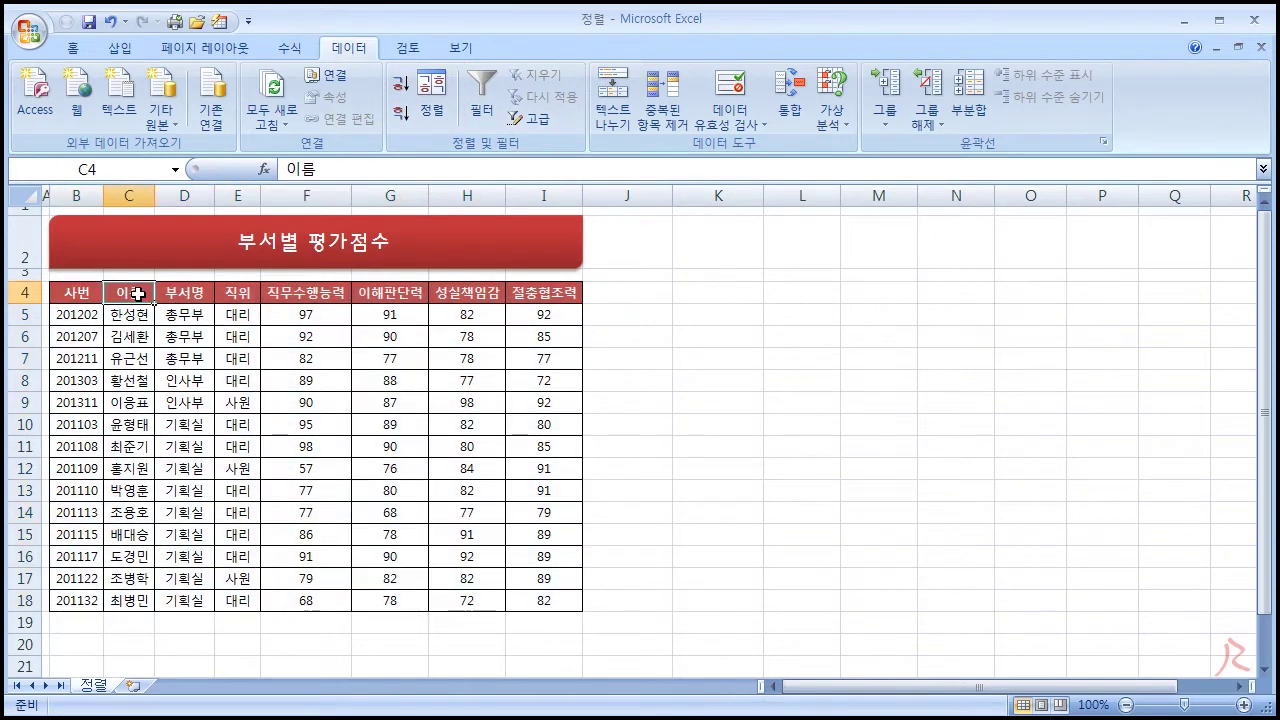
click(174, 295)
click(248, 294)
click(335, 293)
click(412, 293)
click(491, 294)
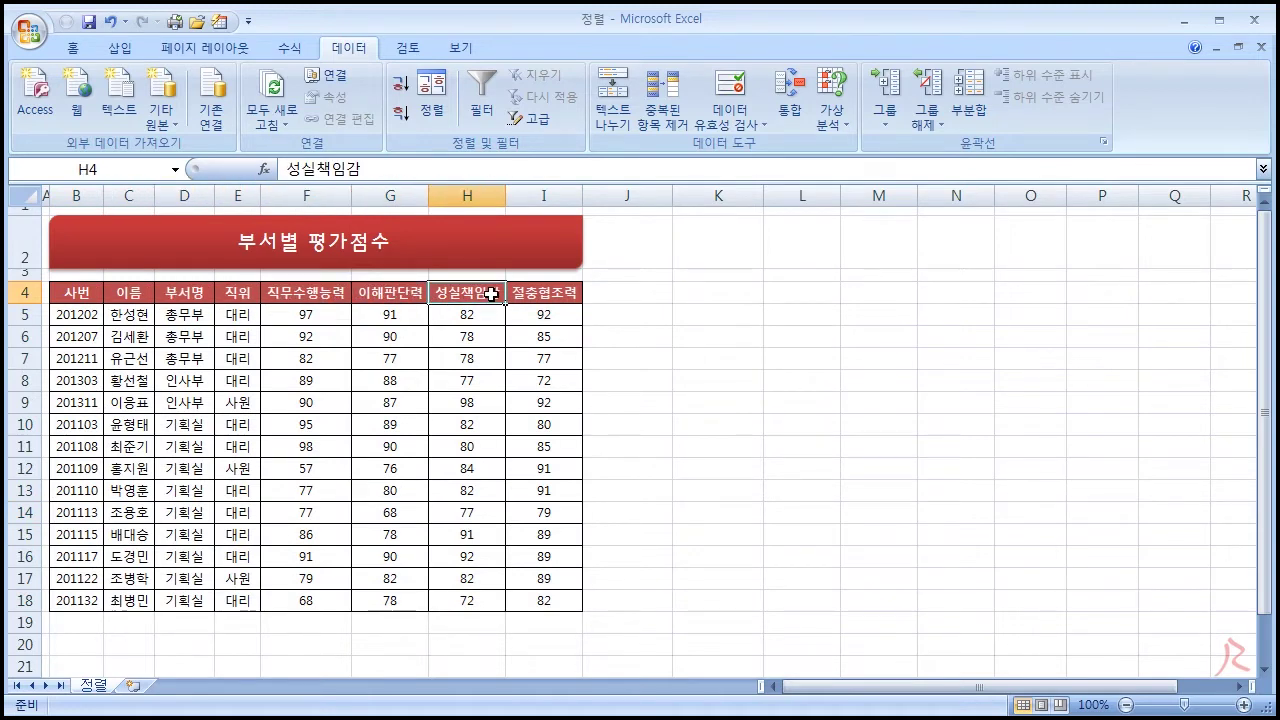
click(172, 294)
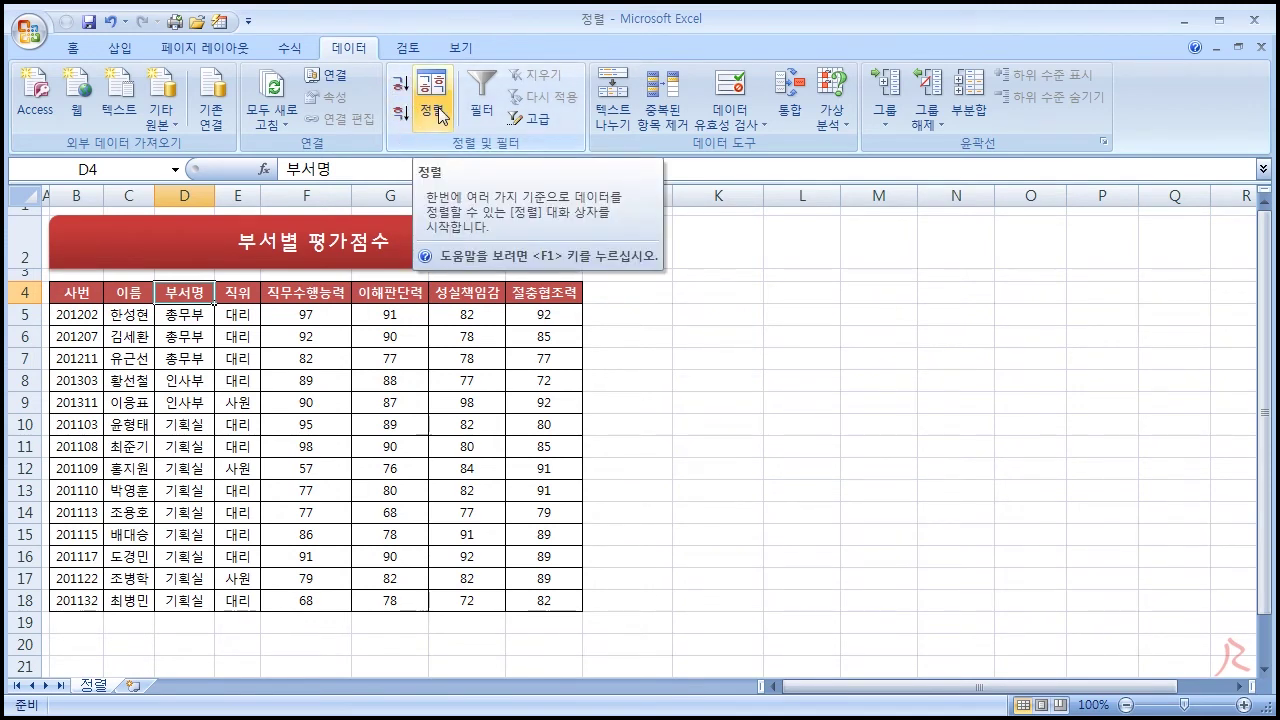
click(234, 378)
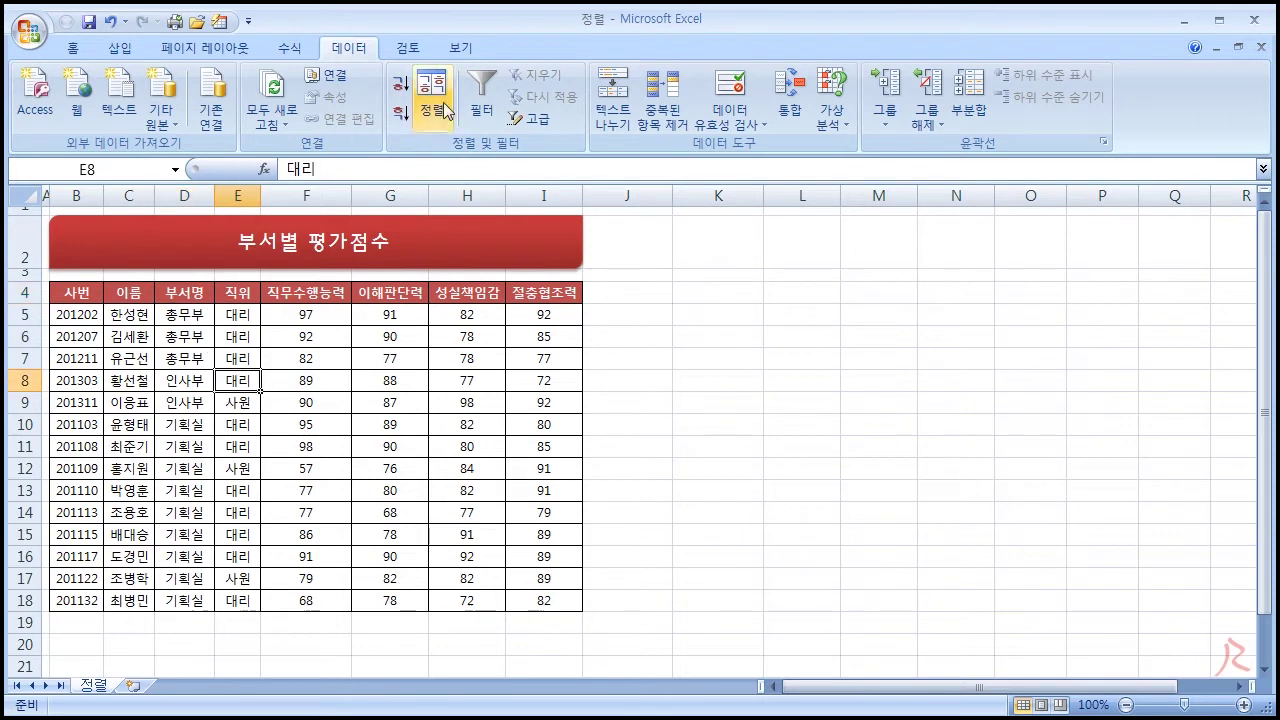
click(432, 104)
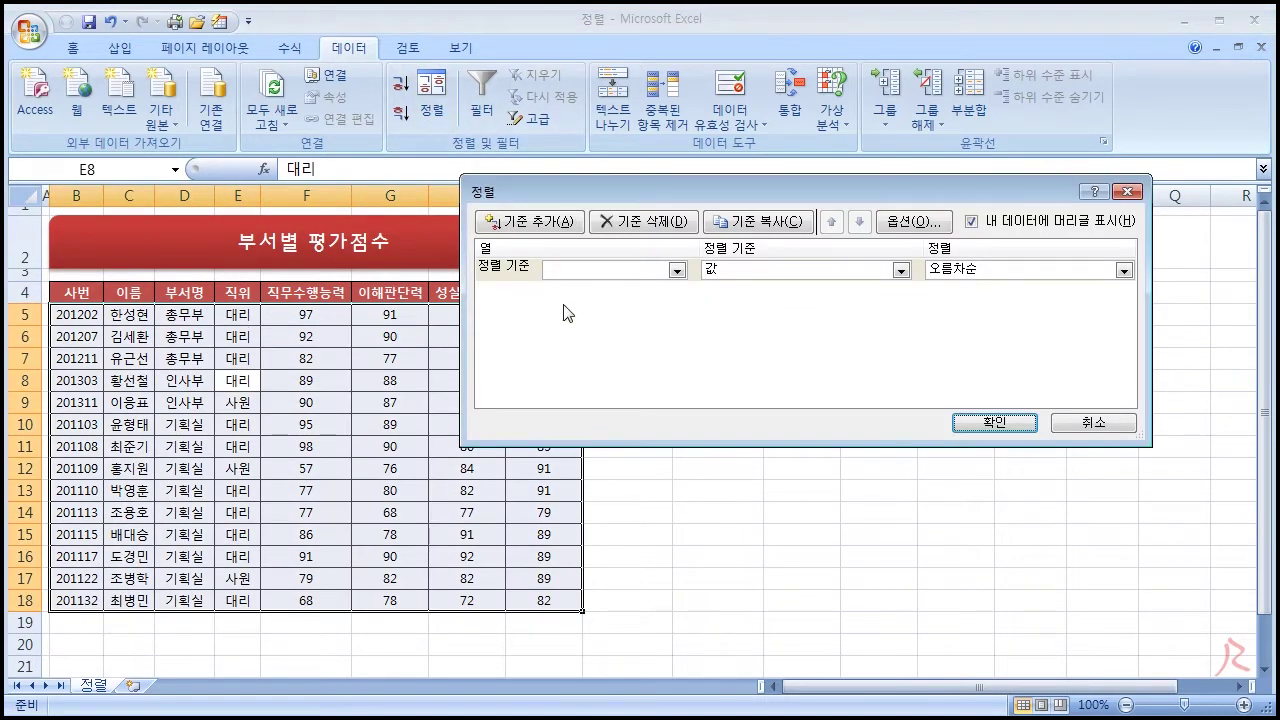
click(610, 272)
click(778, 356)
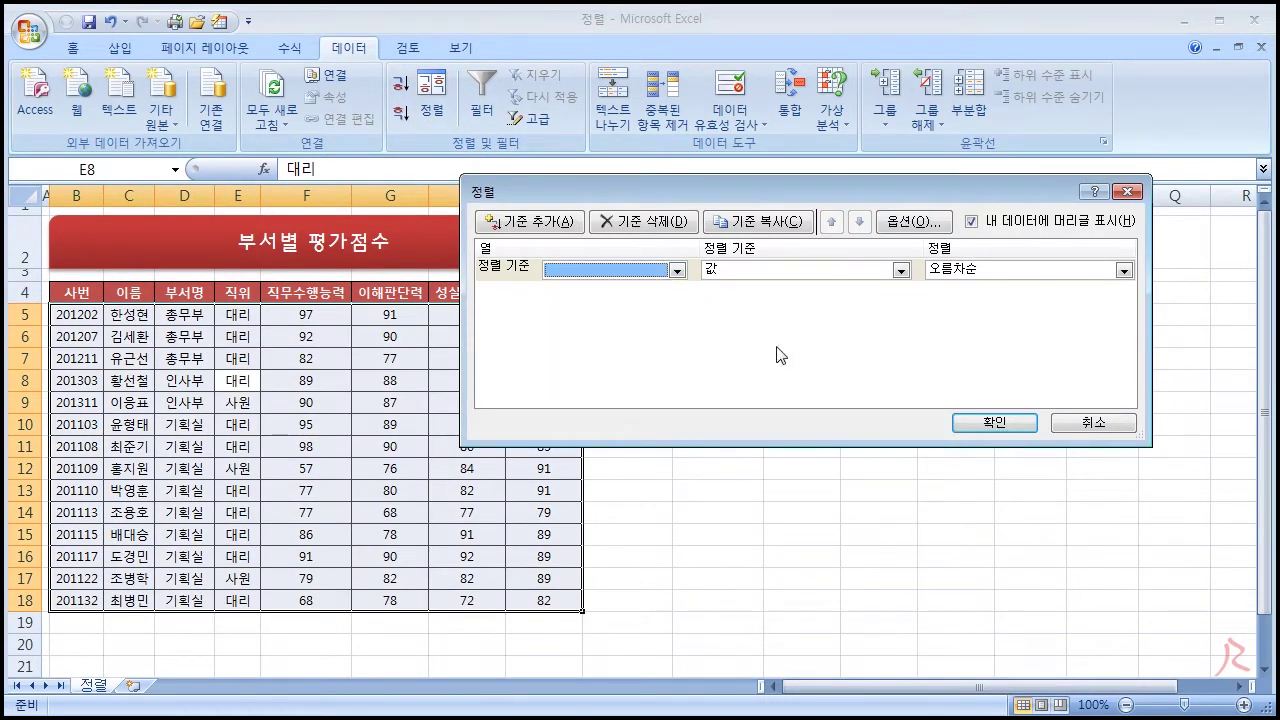
click(1094, 423)
click(323, 383)
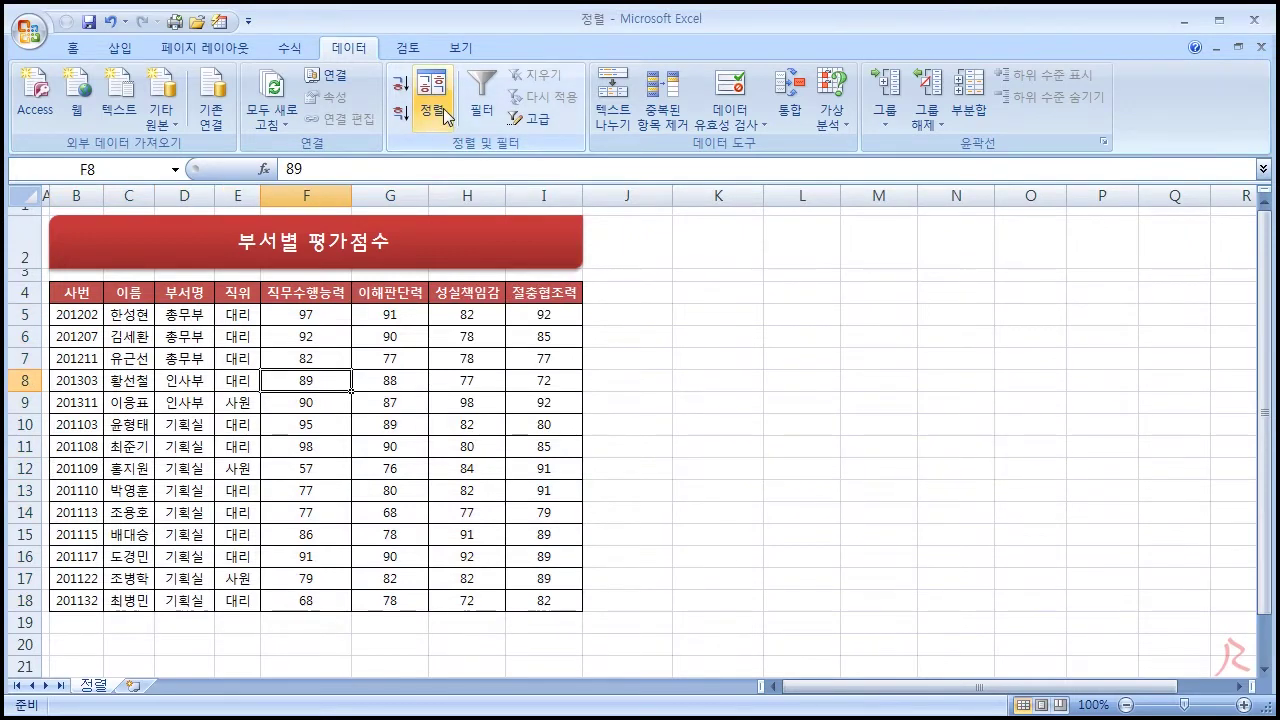
drag(69, 292, 516, 596)
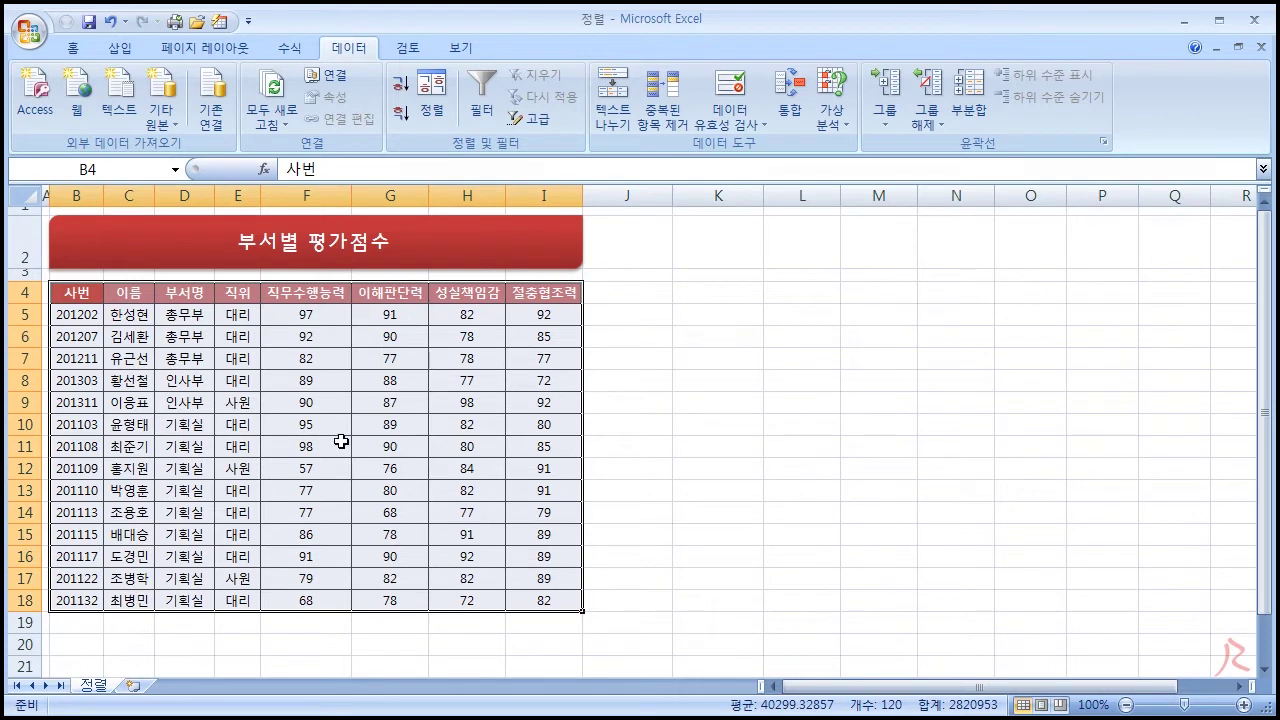
click(431, 106)
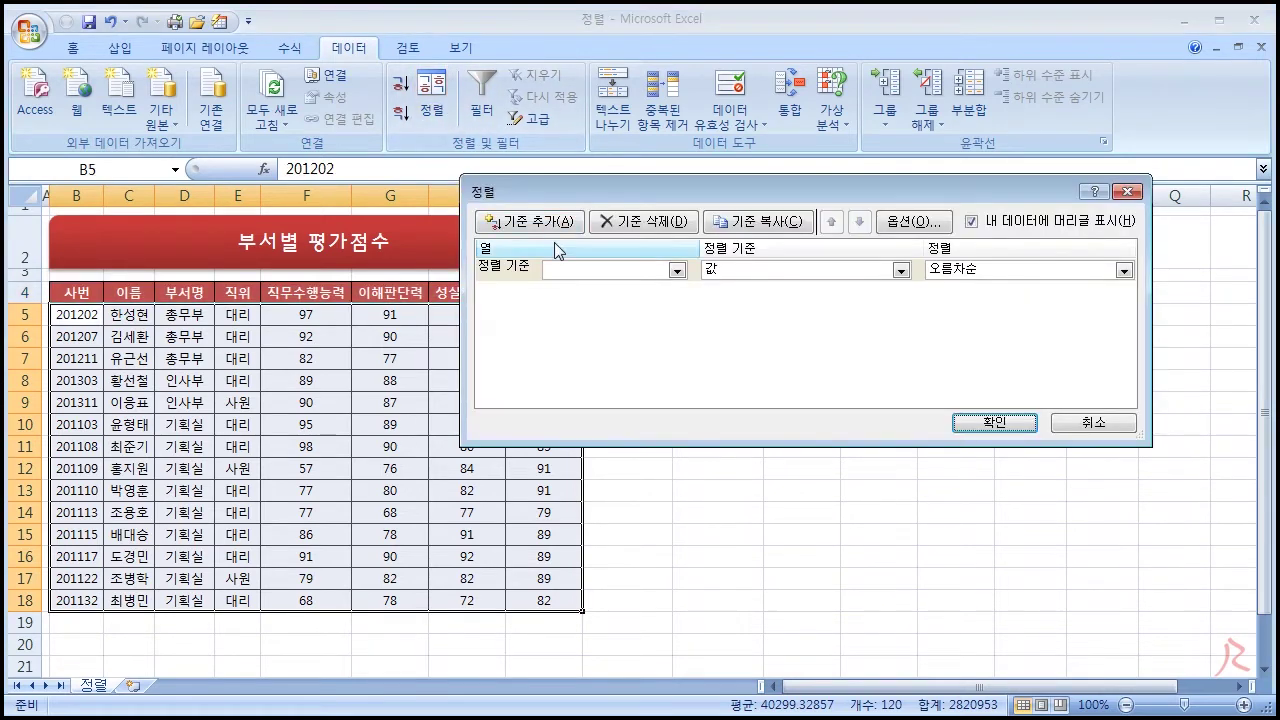
click(1091, 422)
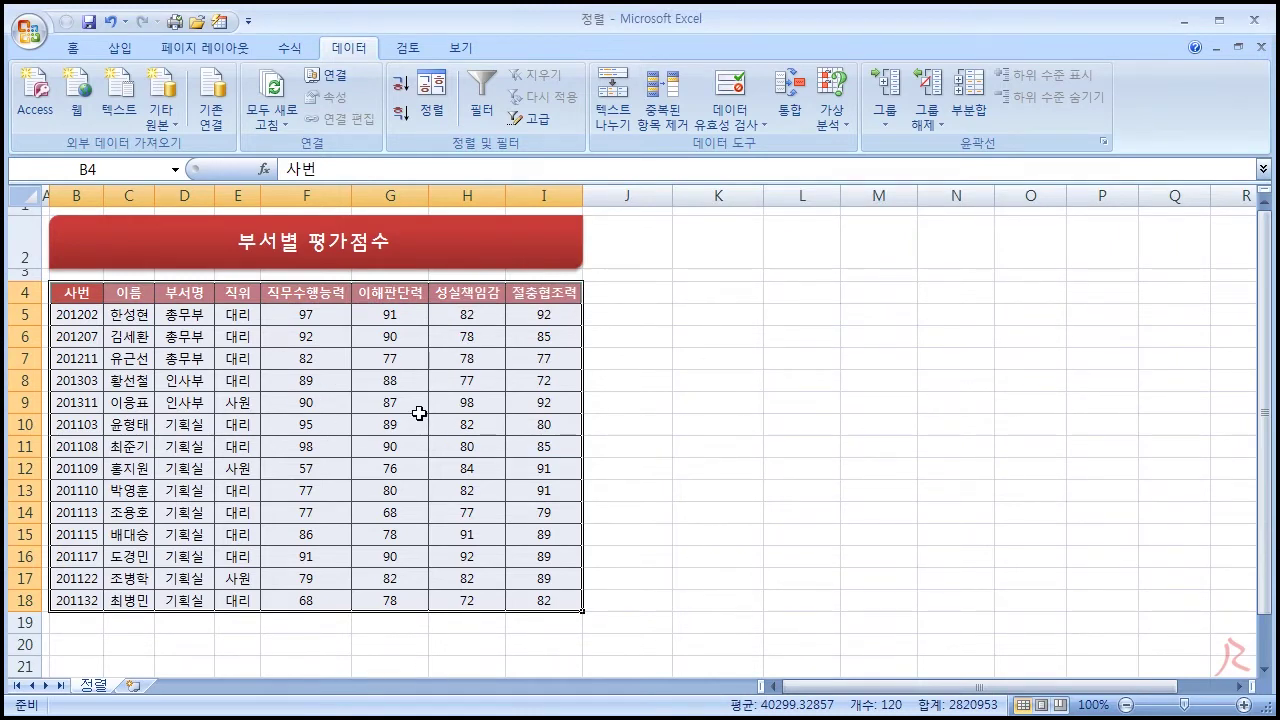
drag(86, 291, 549, 593)
click(431, 100)
click(1093, 424)
click(443, 406)
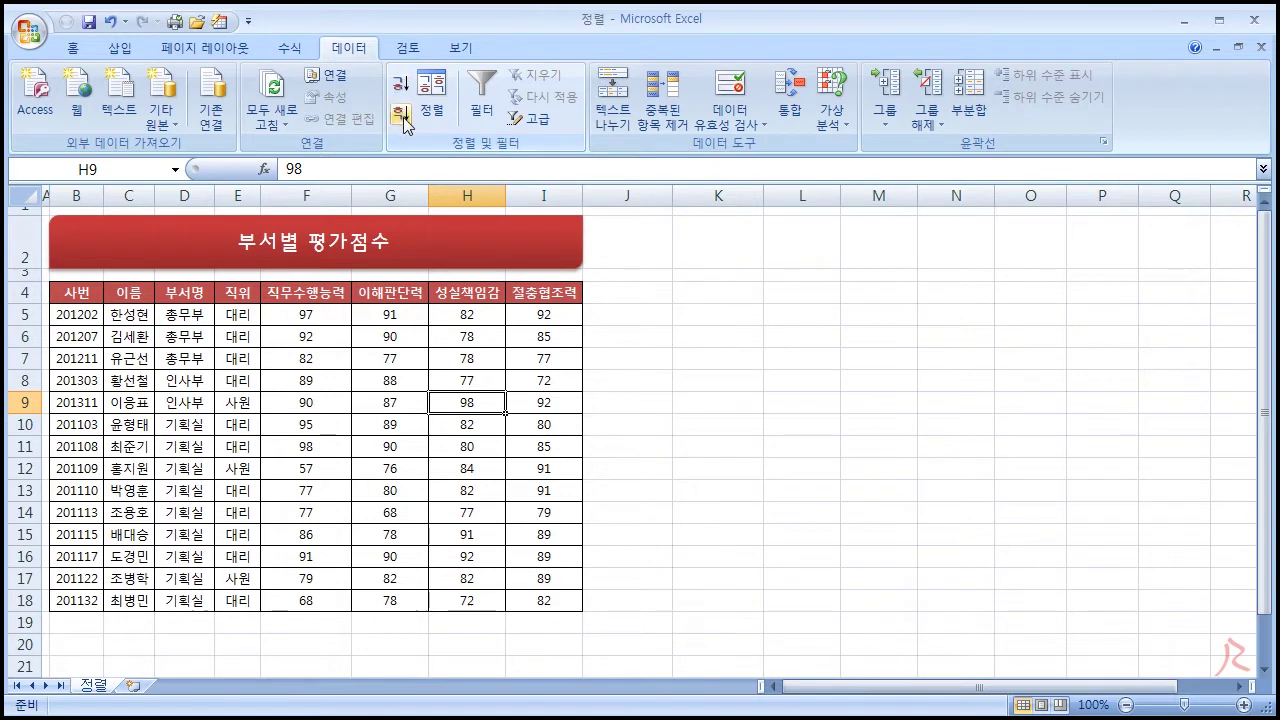
Step: Sort the table by the 이름 field in ascending order, and re-sort it by the same field in descending order
click(308, 382)
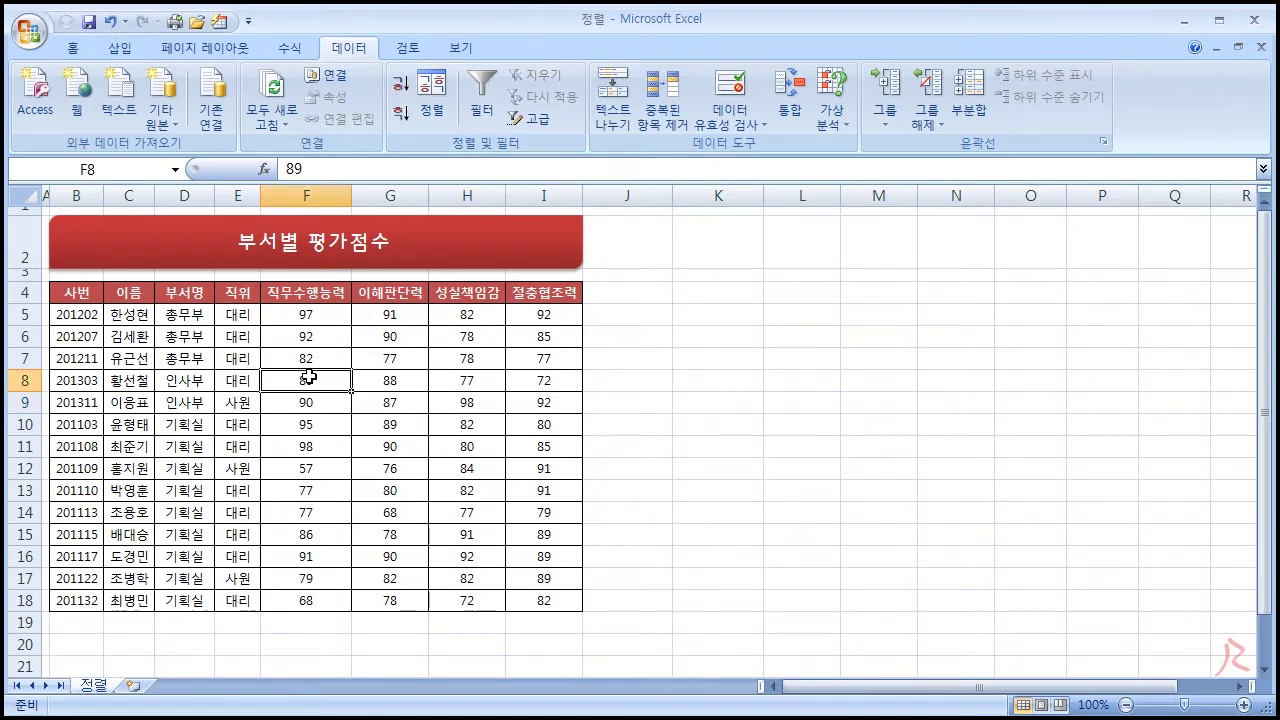
click(128, 296)
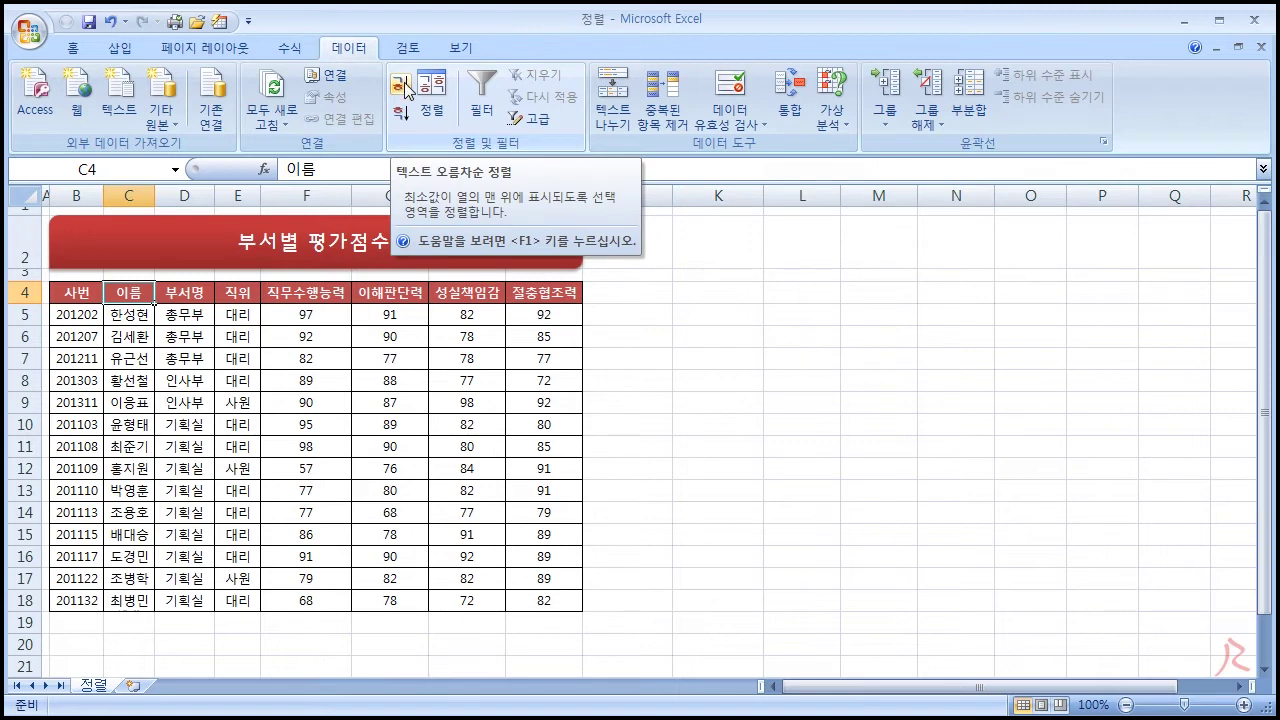
click(404, 86)
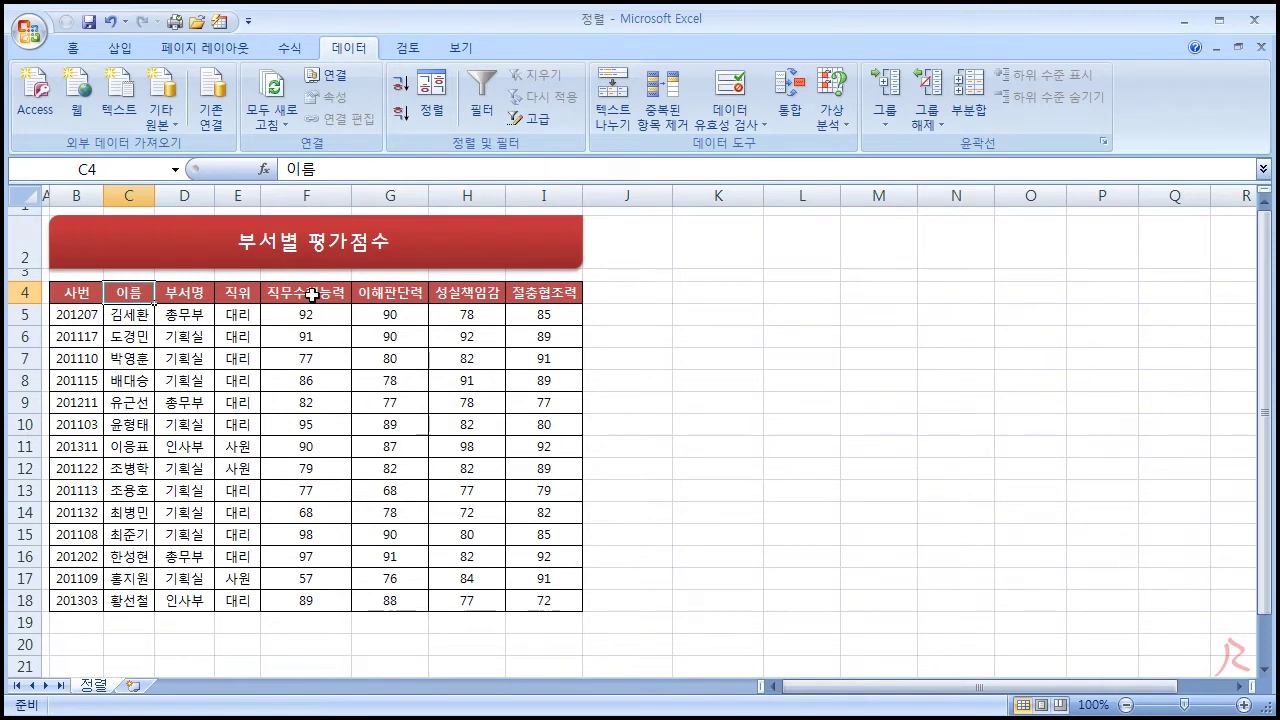
click(400, 118)
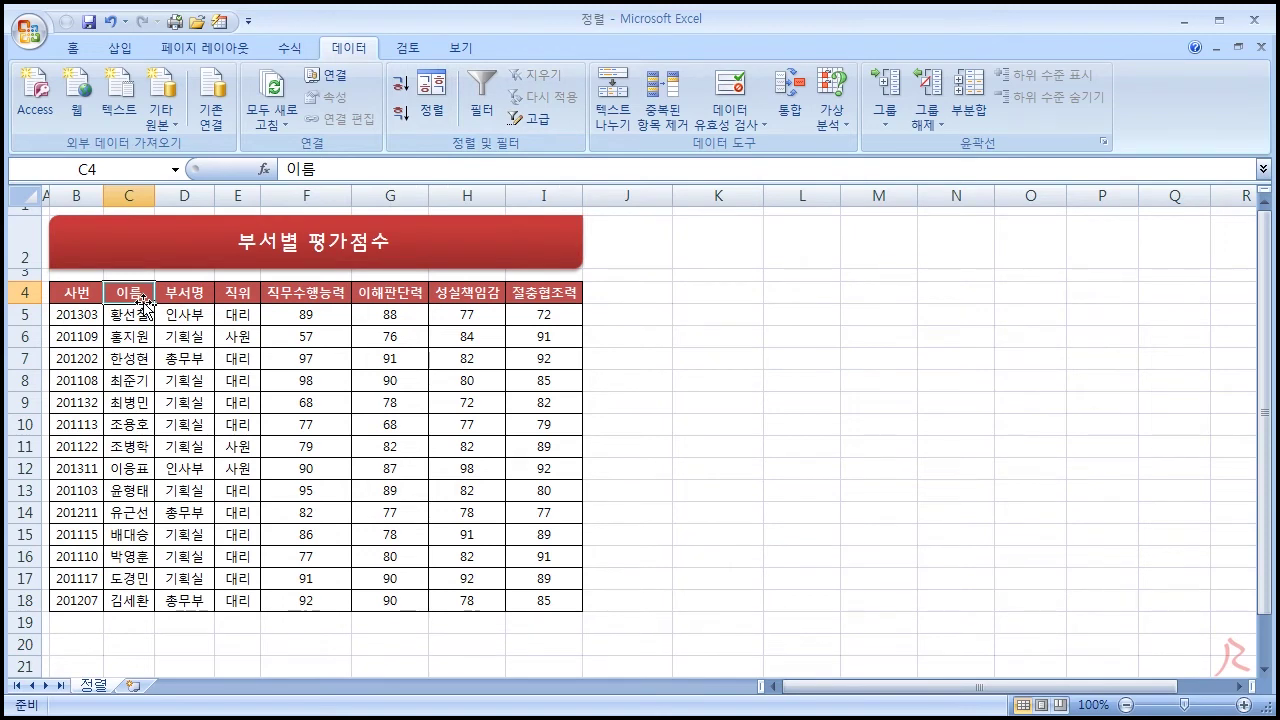
Step: Sort the table by the 직무수행능력 field in ascending order, and re-sort it by the same field in descending order
click(327, 294)
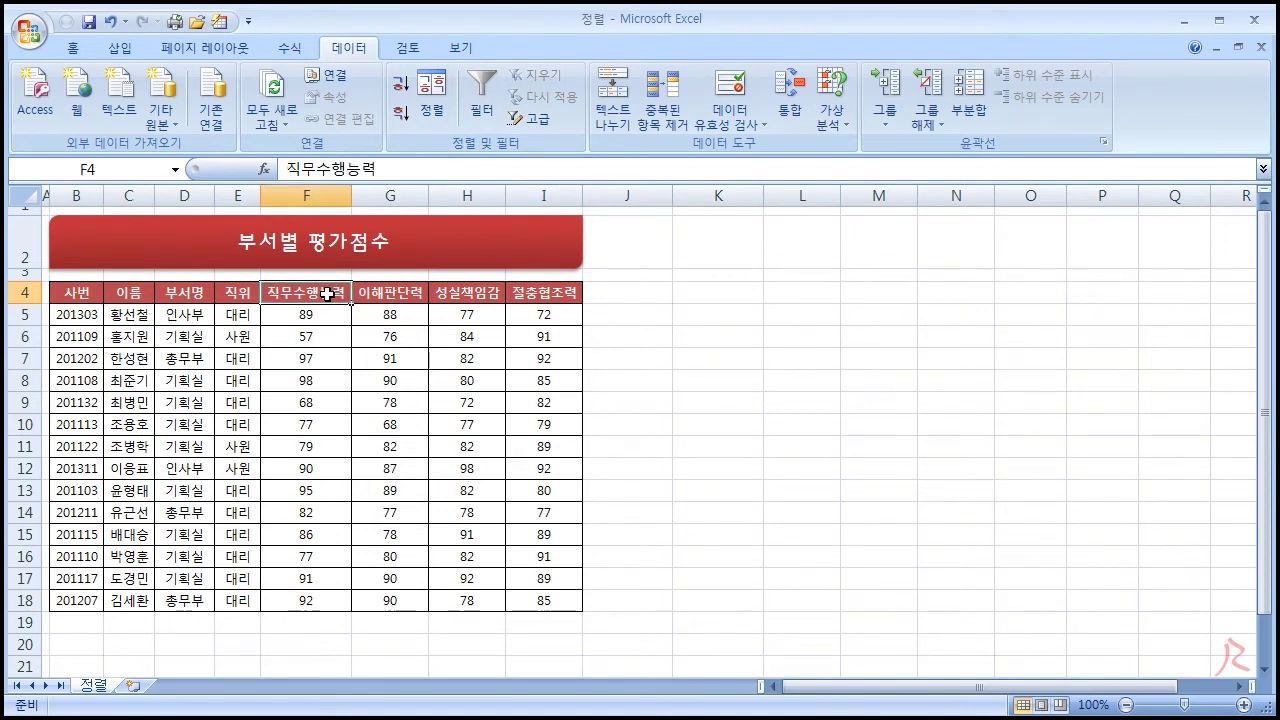
click(399, 88)
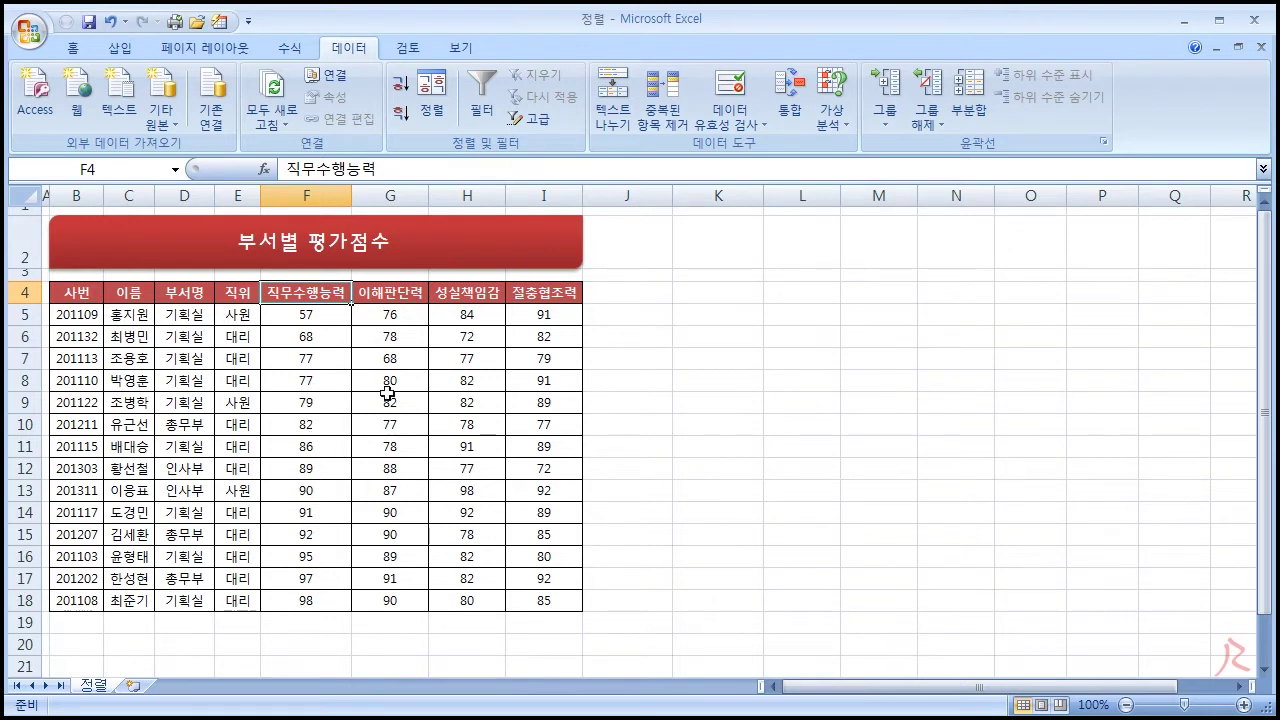
click(399, 118)
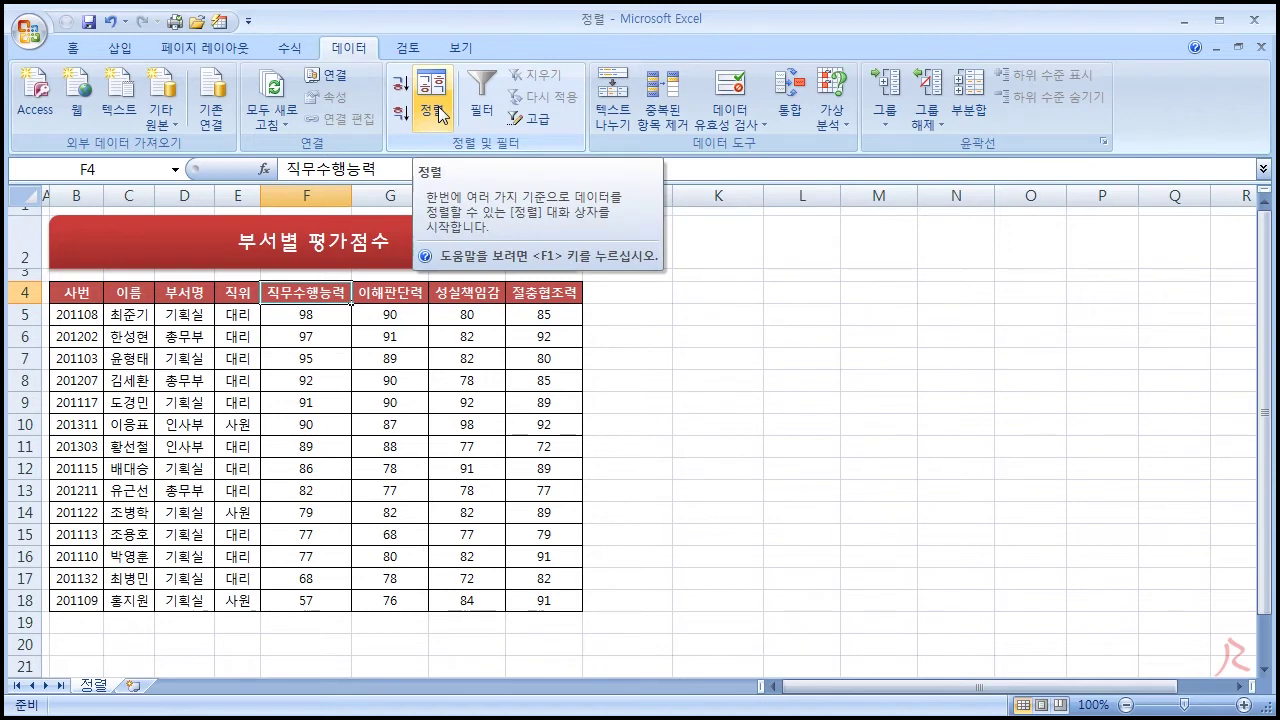
Step: Open the custom Sort dialog for the range B4:I18, and switch the header-row option off and back on
drag(95, 295, 521, 602)
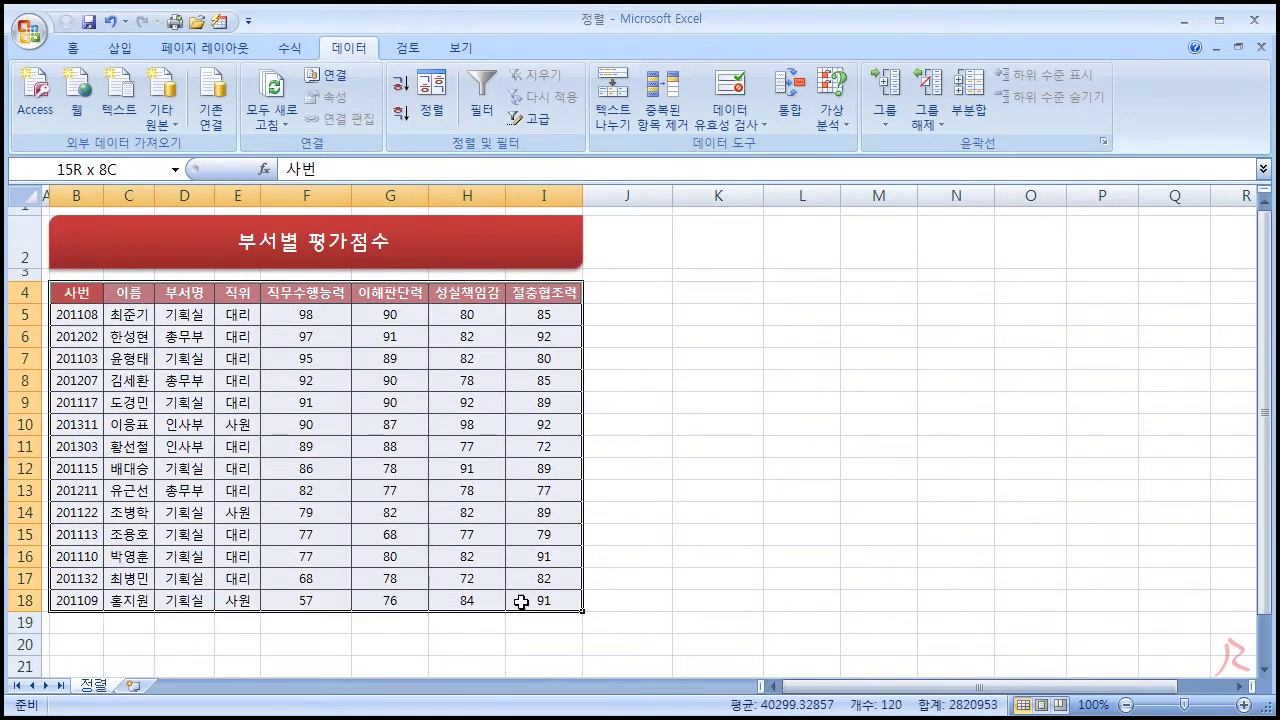
click(431, 100)
drag(575, 190, 646, 221)
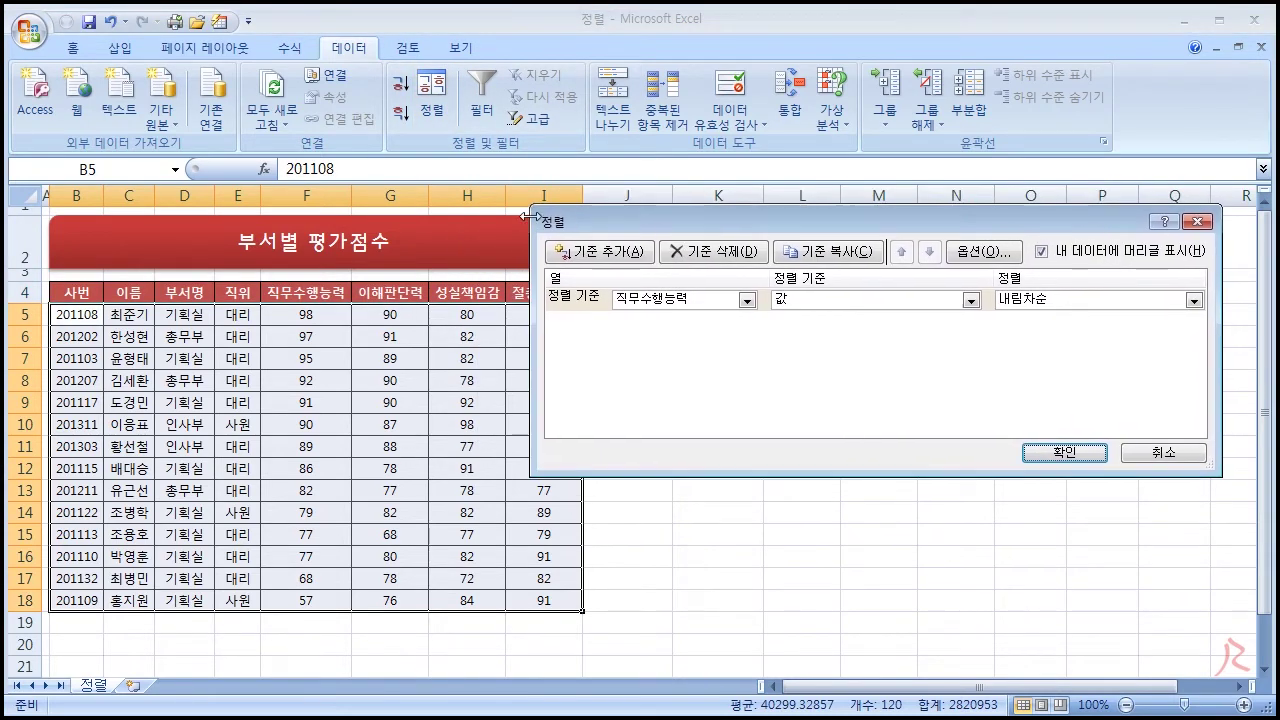
drag(1025, 225, 914, 247)
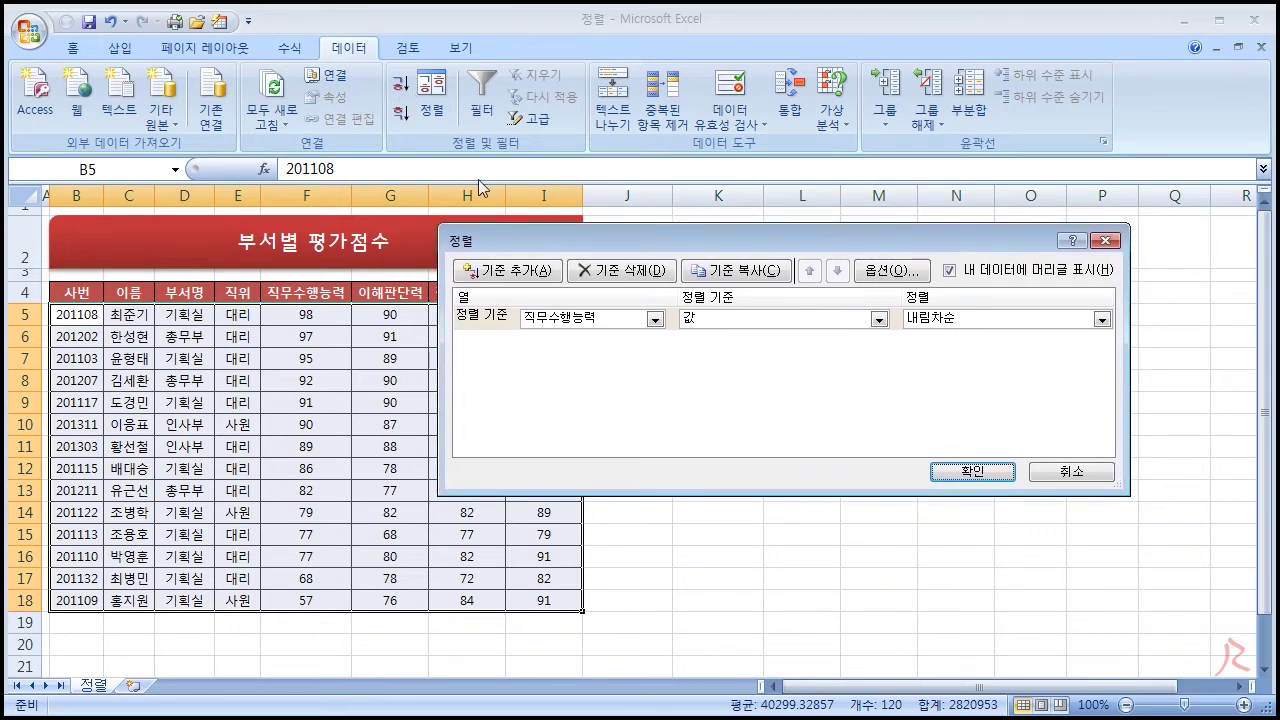
drag(911, 248, 903, 235)
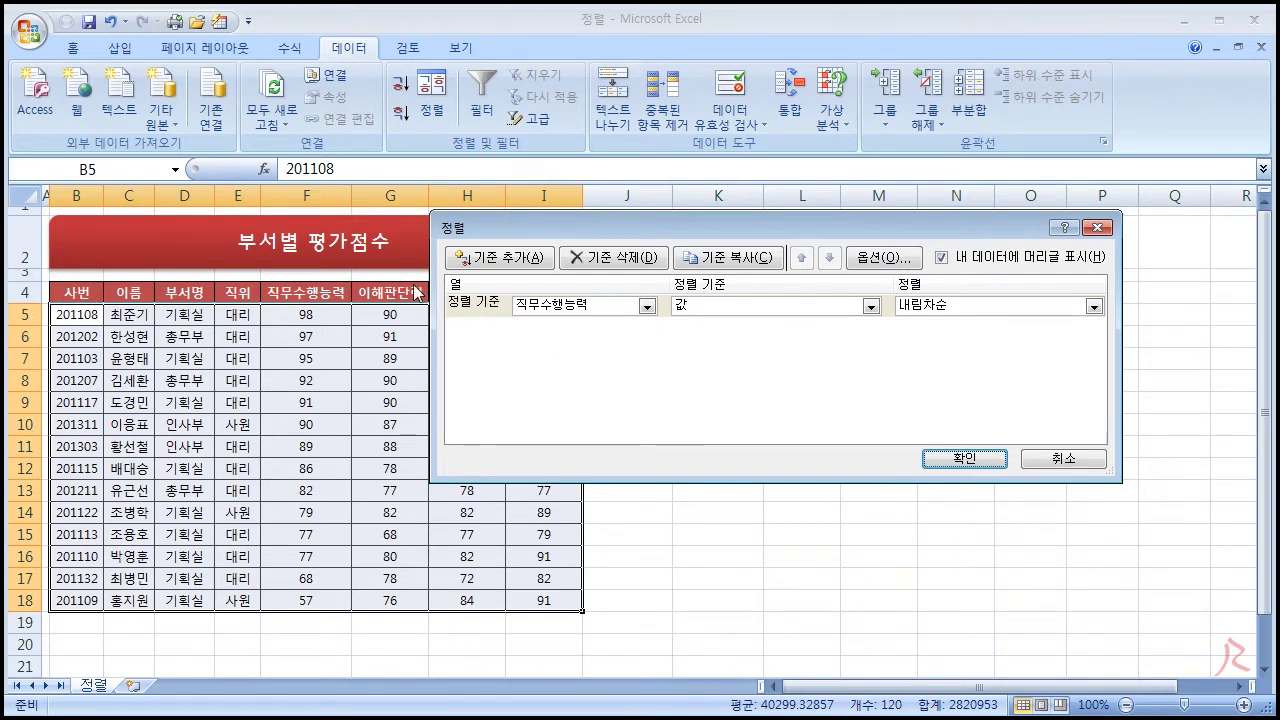
drag(488, 240, 568, 308)
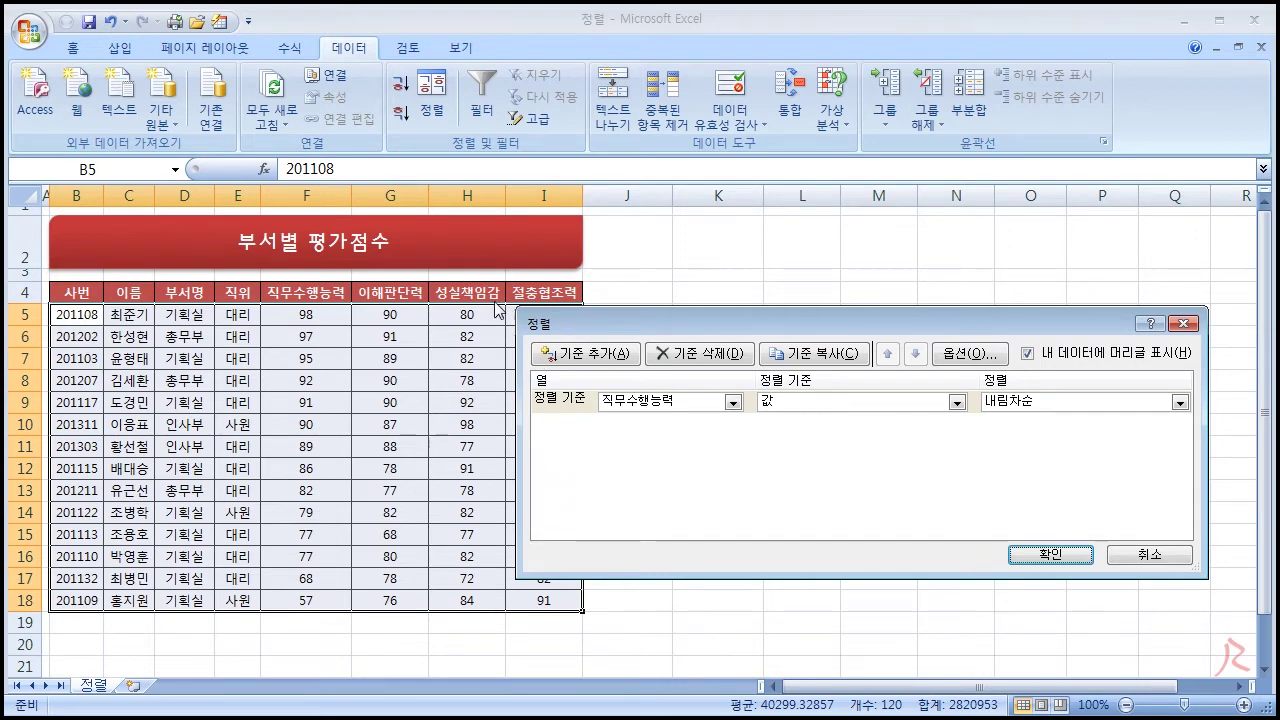
drag(581, 333, 615, 267)
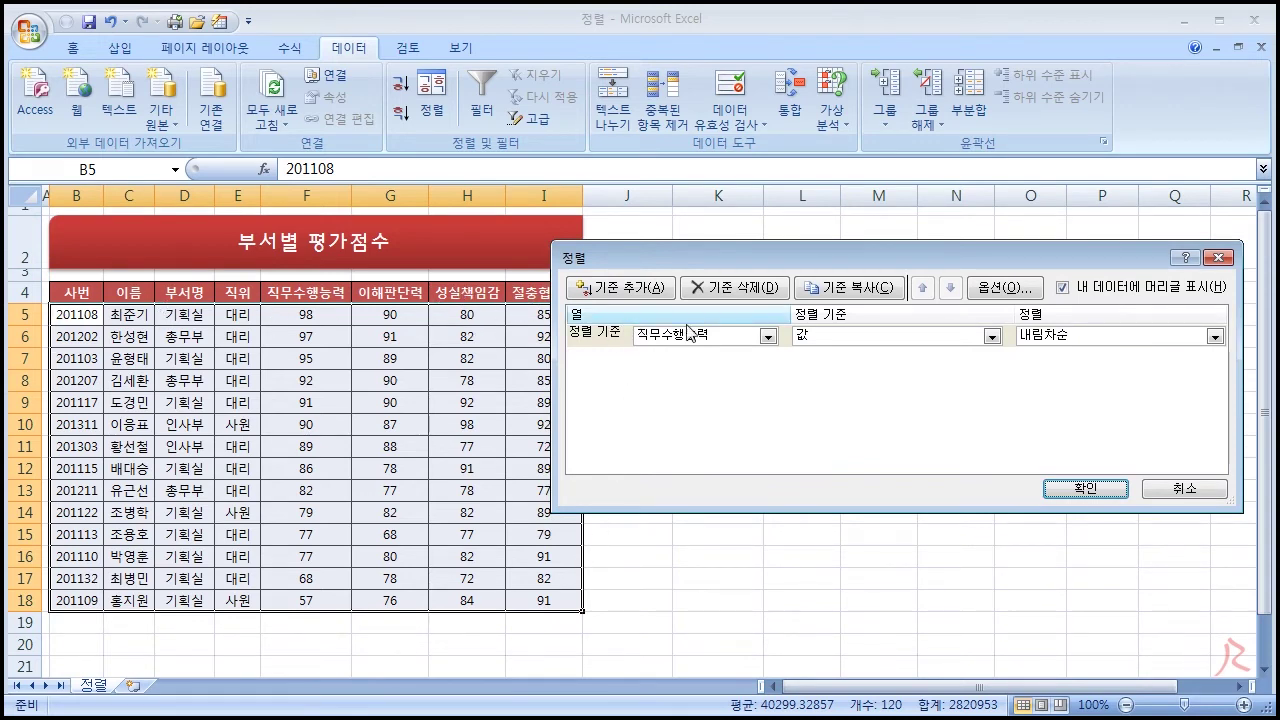
click(1063, 287)
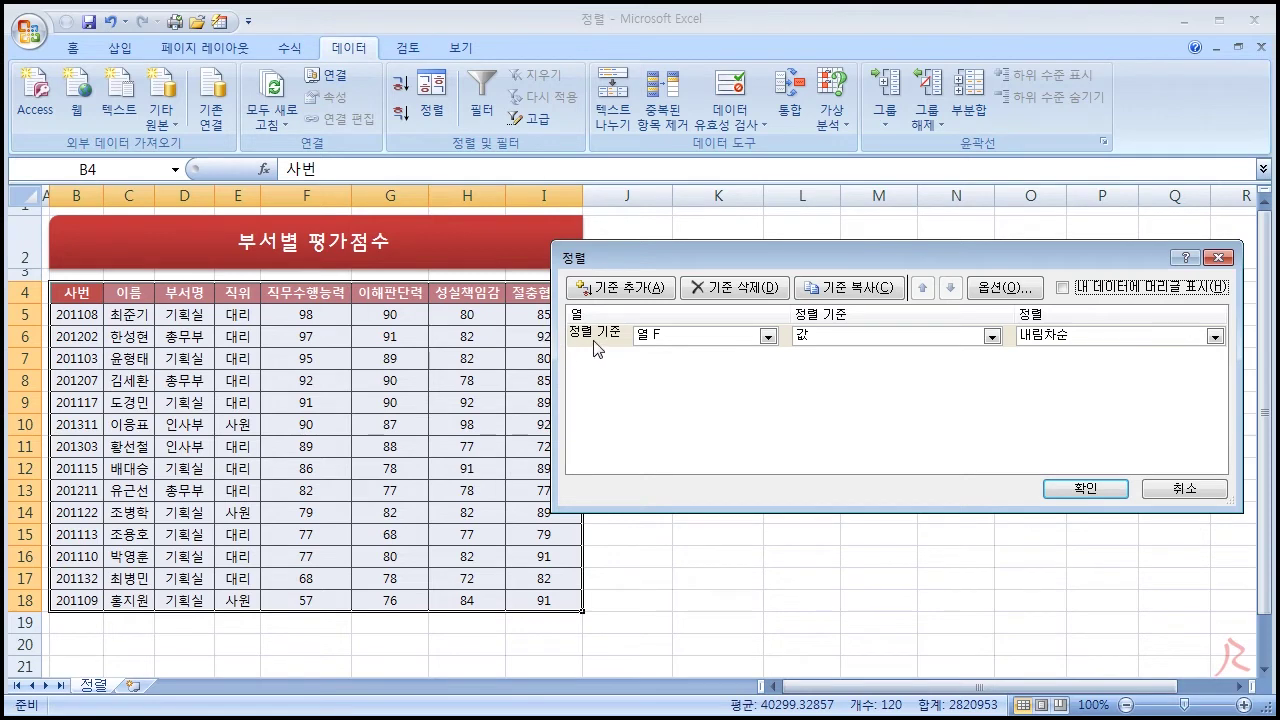
click(1064, 292)
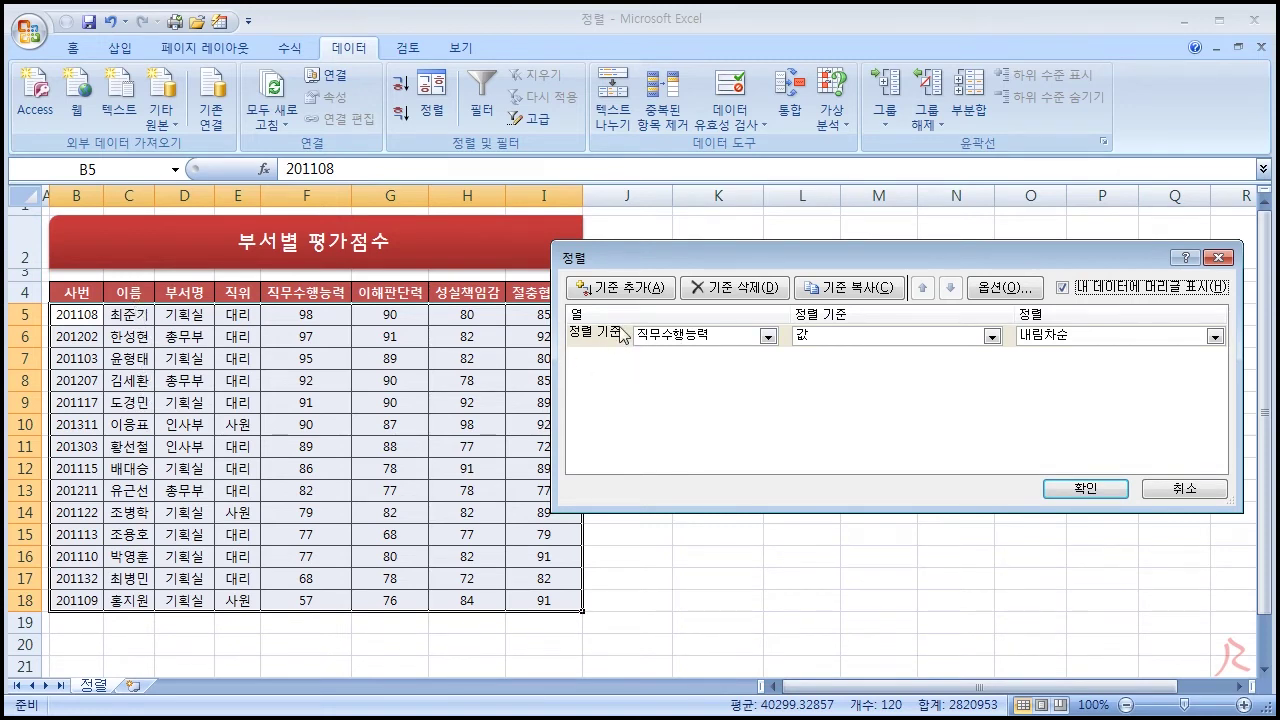
Step: Sort the table through the custom Sort dialog by the values of the 이름 field in ascending order (오름차순)
click(768, 337)
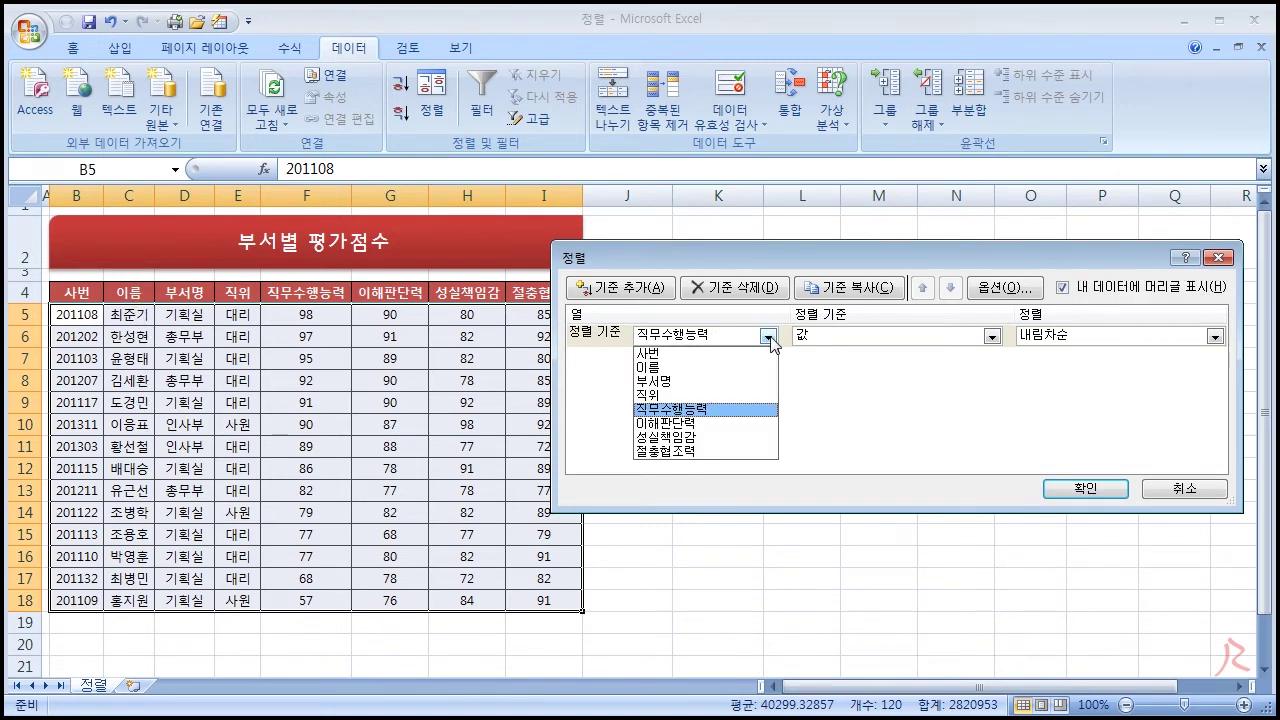
click(700, 367)
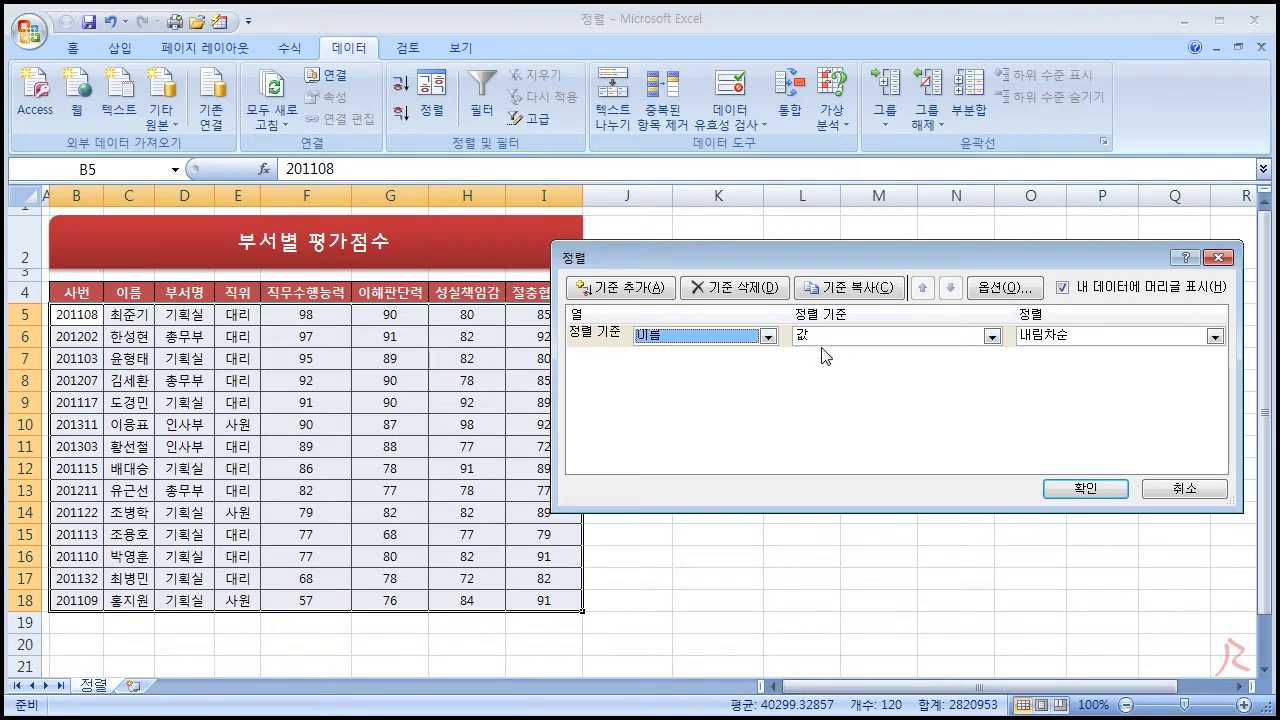
click(992, 338)
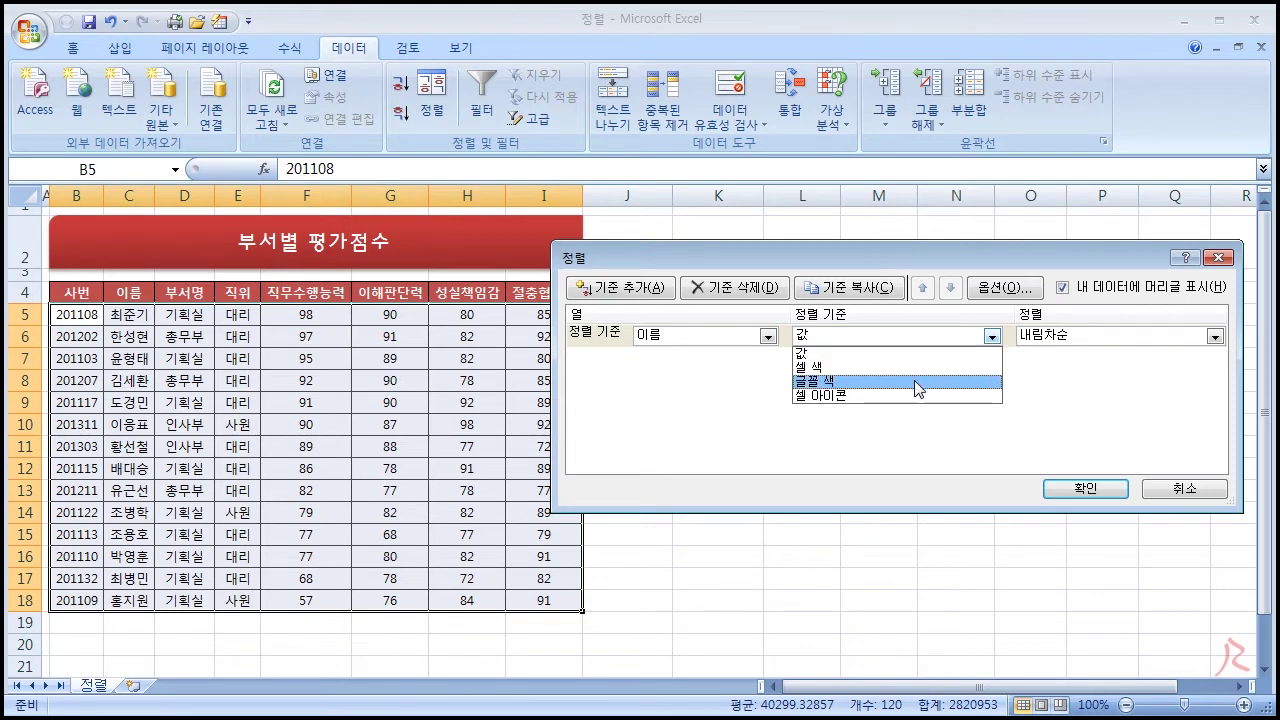
click(1035, 375)
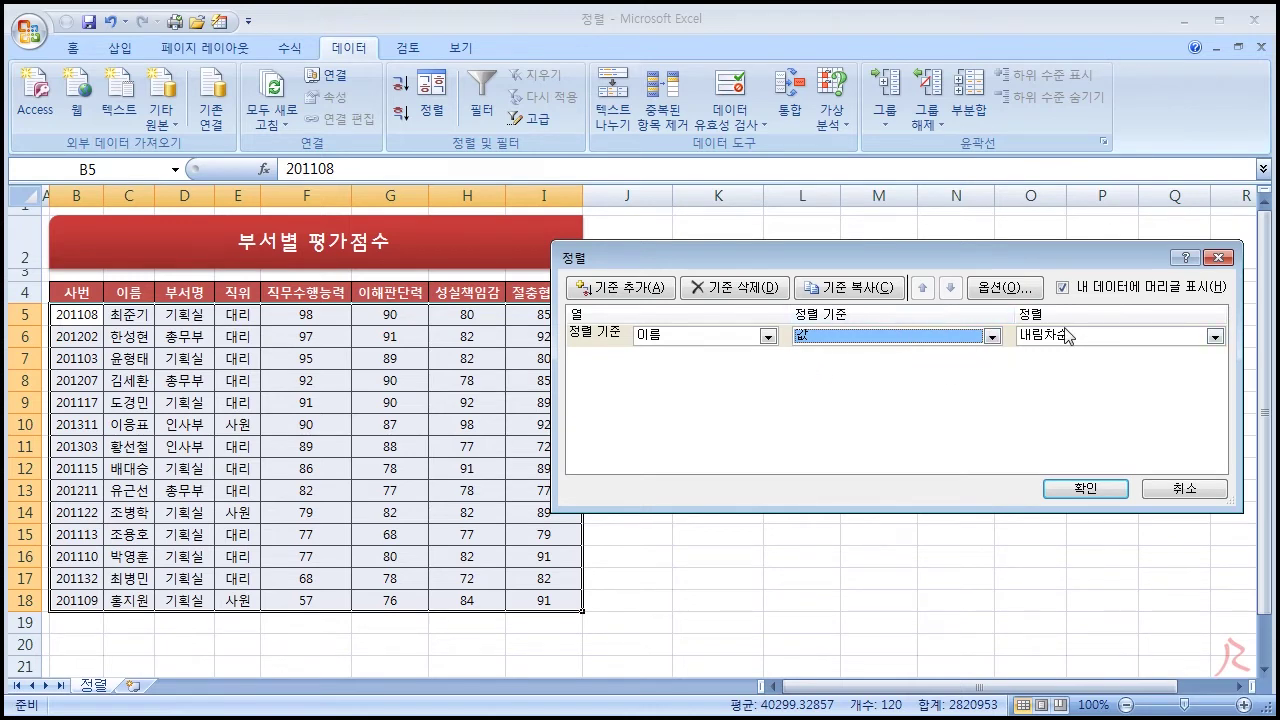
click(1215, 337)
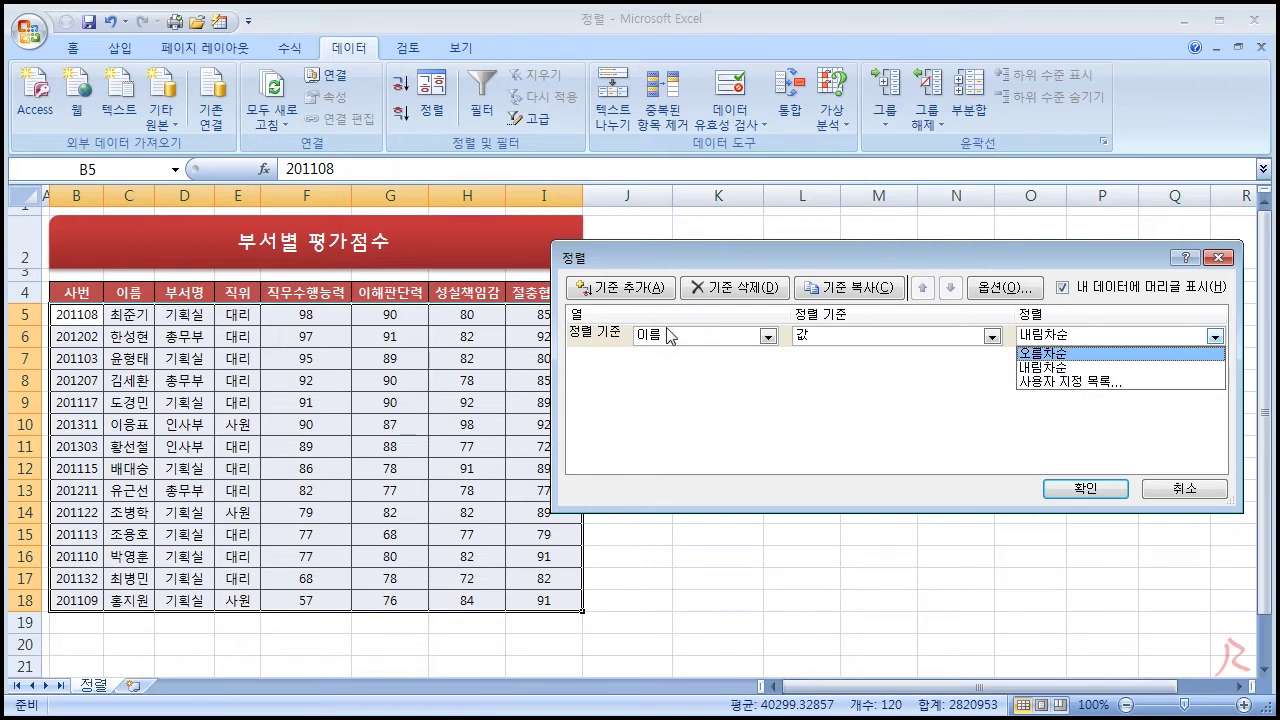
click(1056, 355)
click(1082, 487)
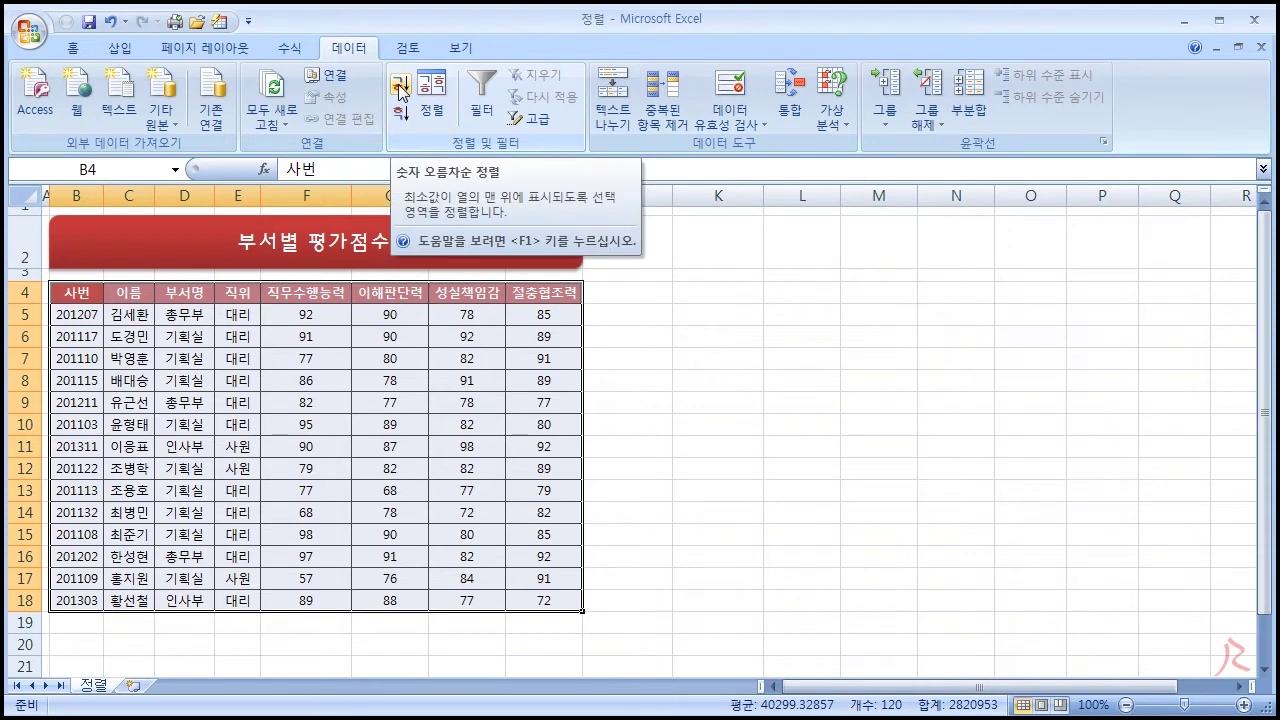
Step: Custom-sort the table by 직위 as the first criterion and 직무수행능력 as the second, both by value in ascending order
click(434, 119)
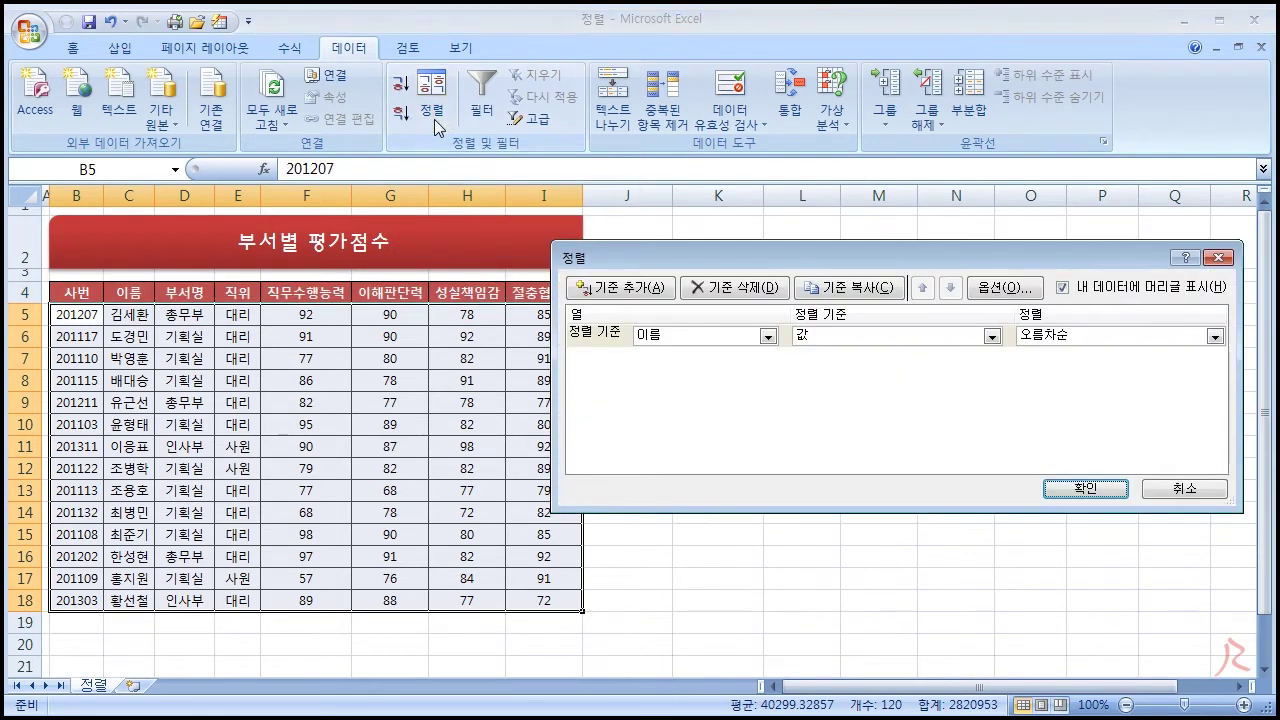
drag(637, 253, 601, 220)
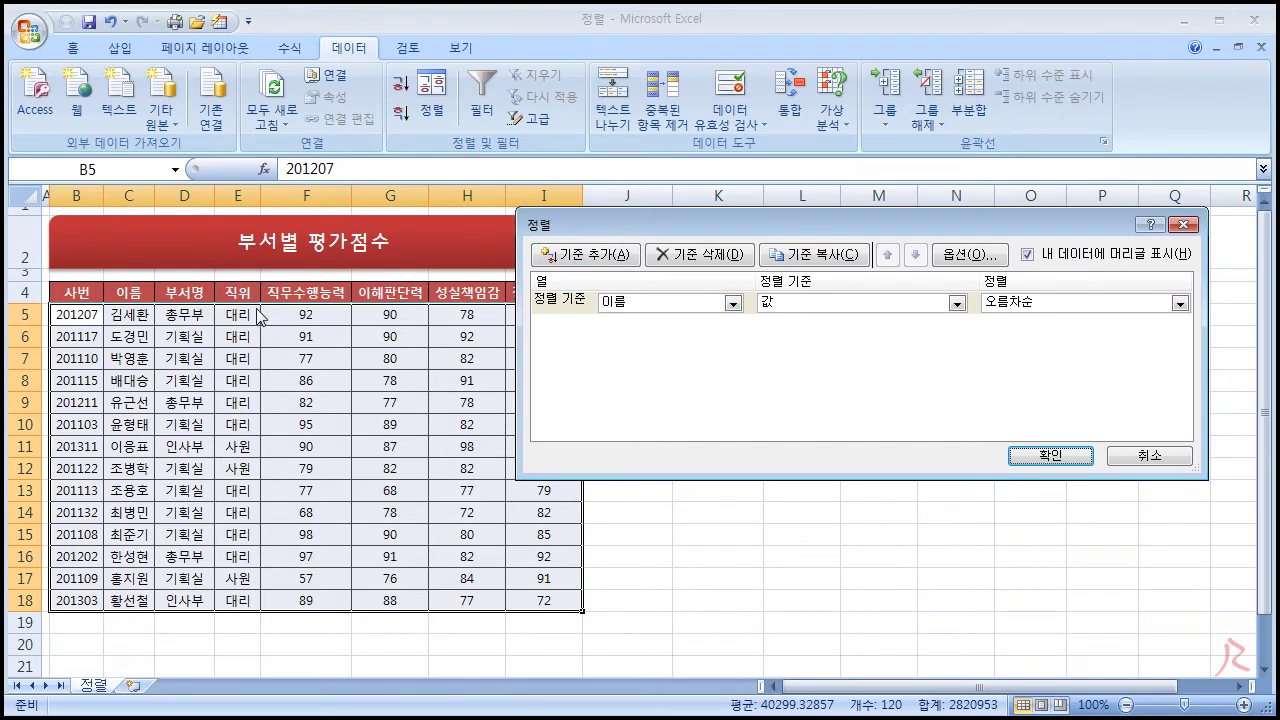
click(634, 305)
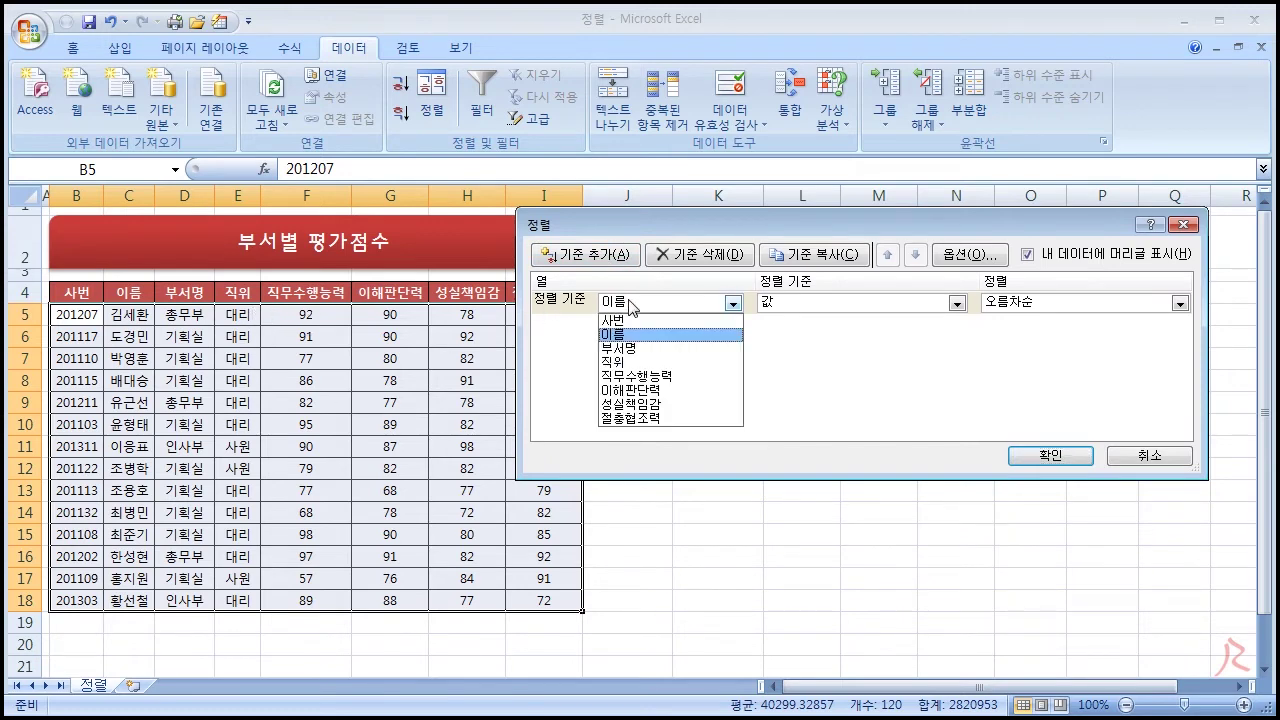
click(628, 362)
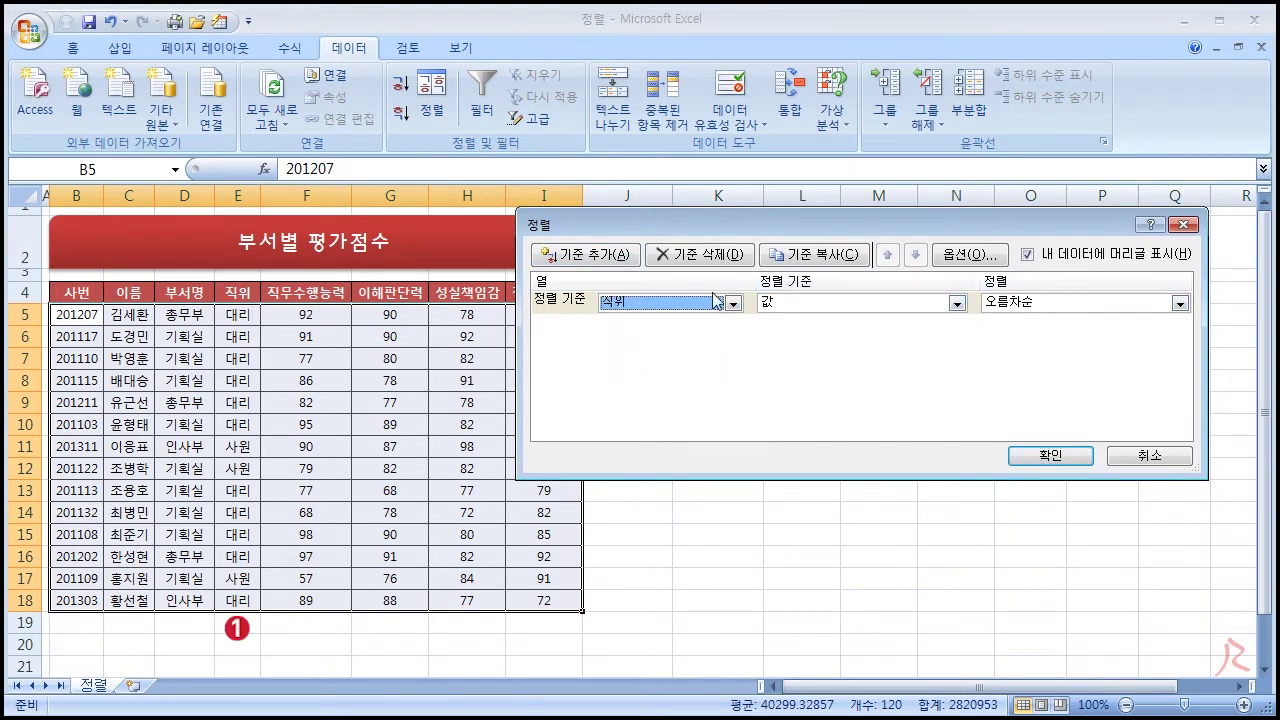
click(606, 258)
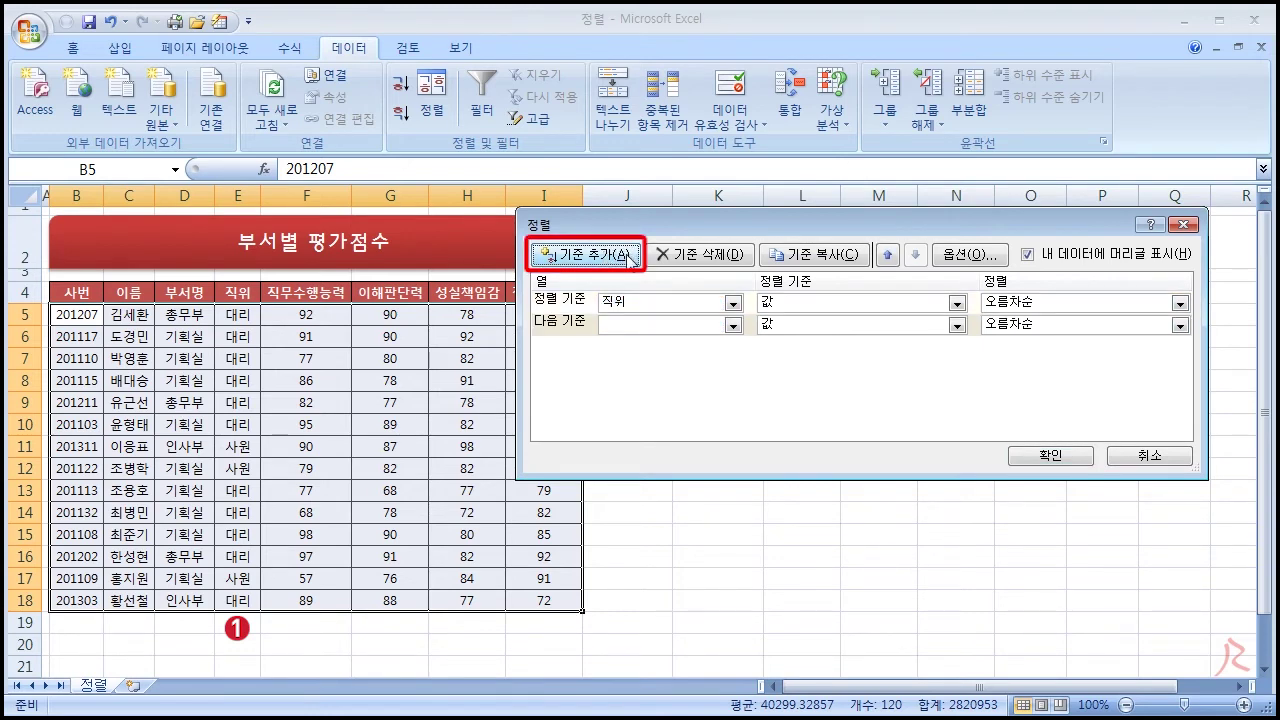
click(700, 326)
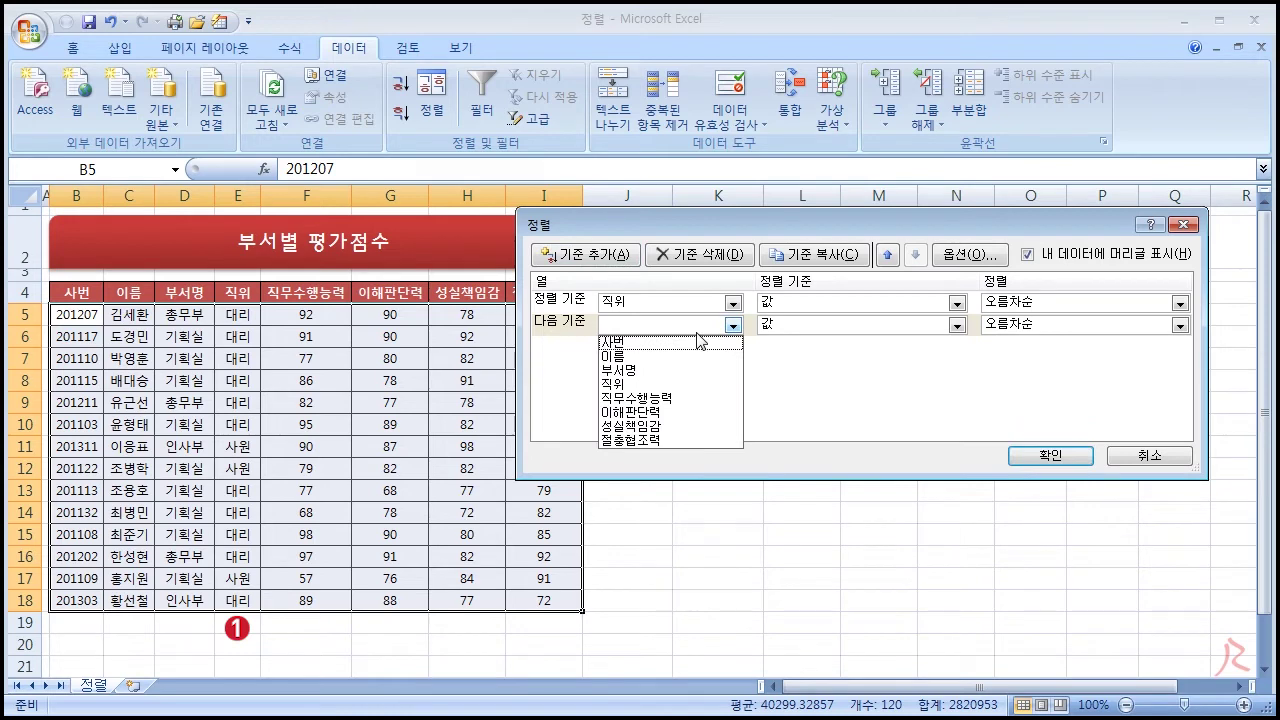
click(660, 398)
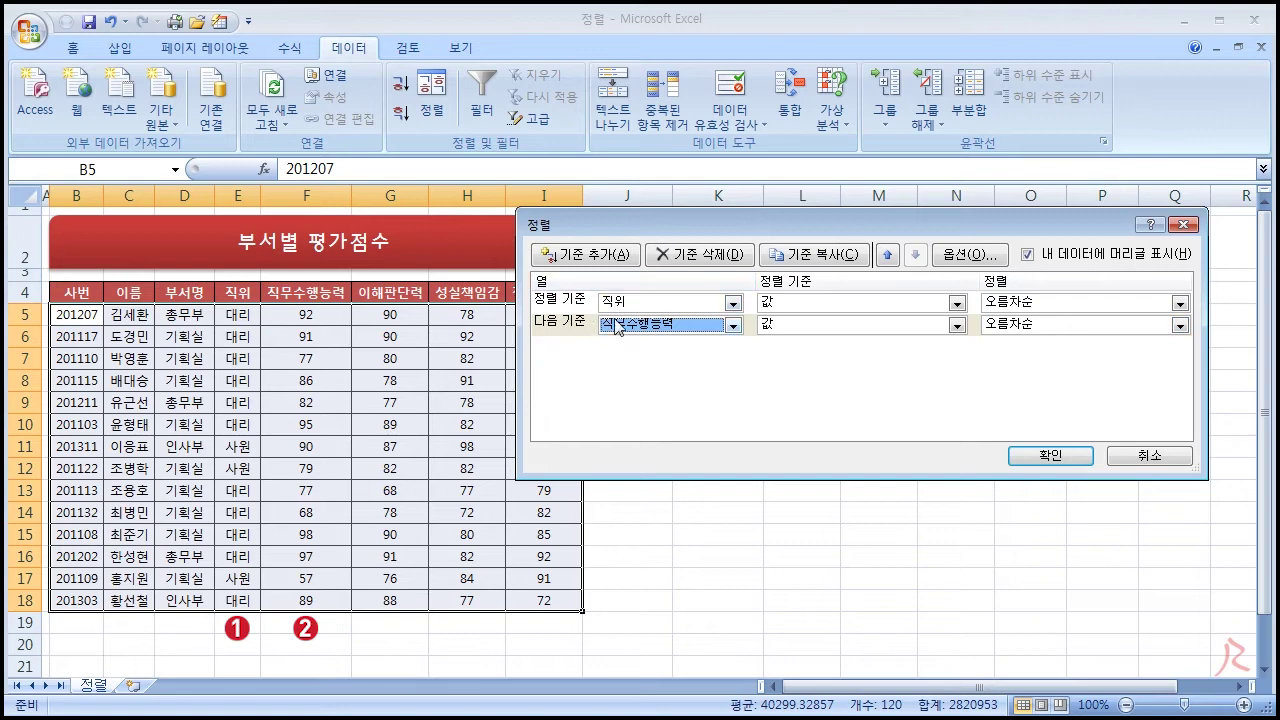
click(1043, 459)
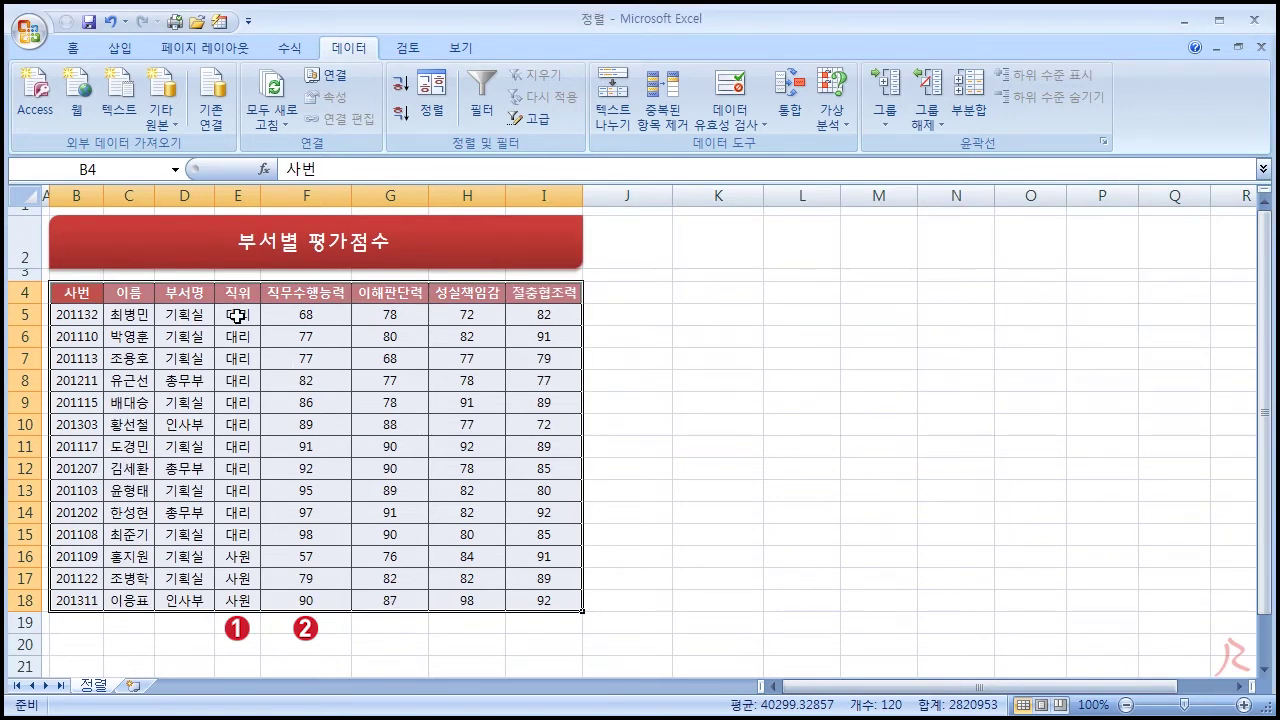
Step: Examine the 대리 and 사원 groups in the 직위 column and the order of their 직무수행능력 scores
drag(236, 316, 238, 596)
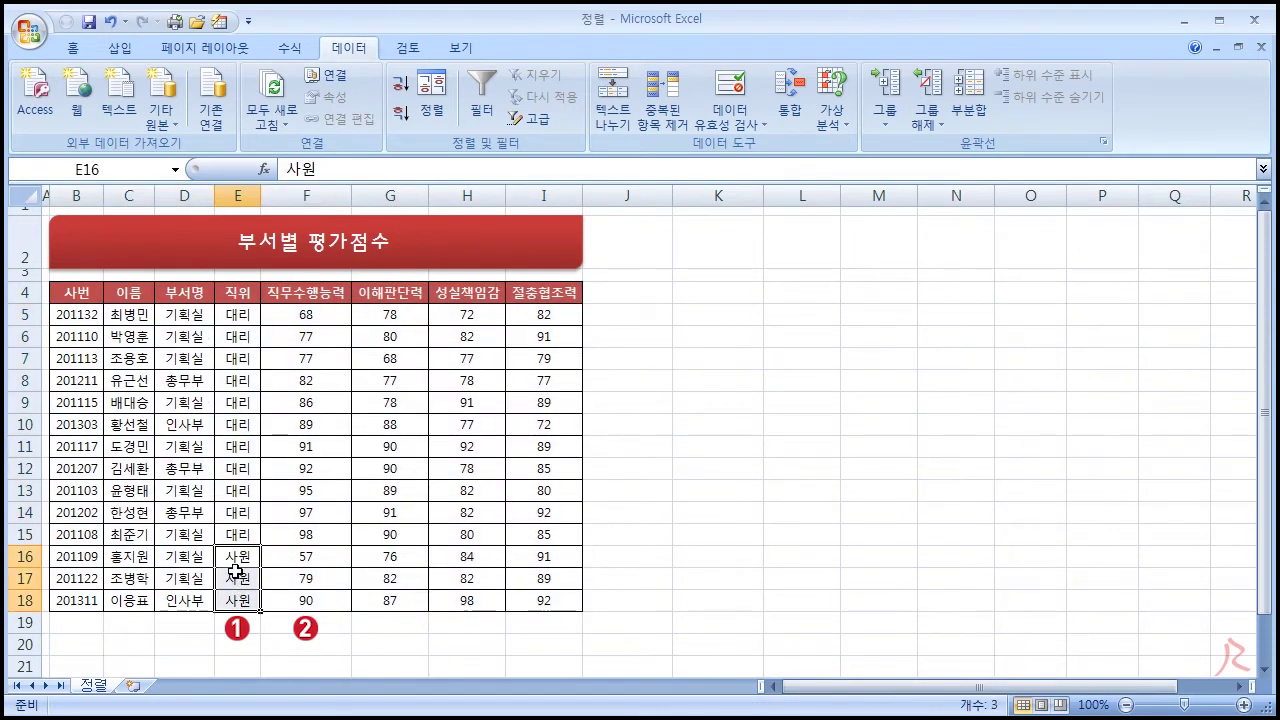
drag(235, 318, 236, 535)
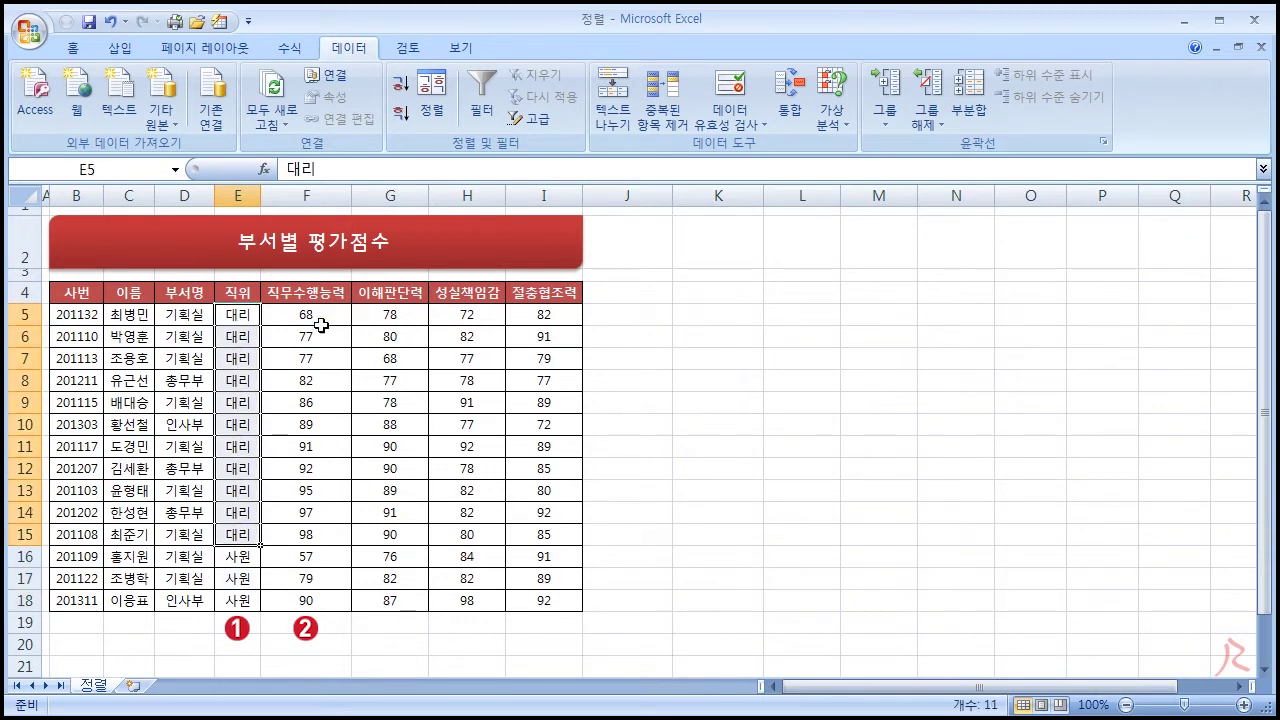
drag(312, 315, 292, 541)
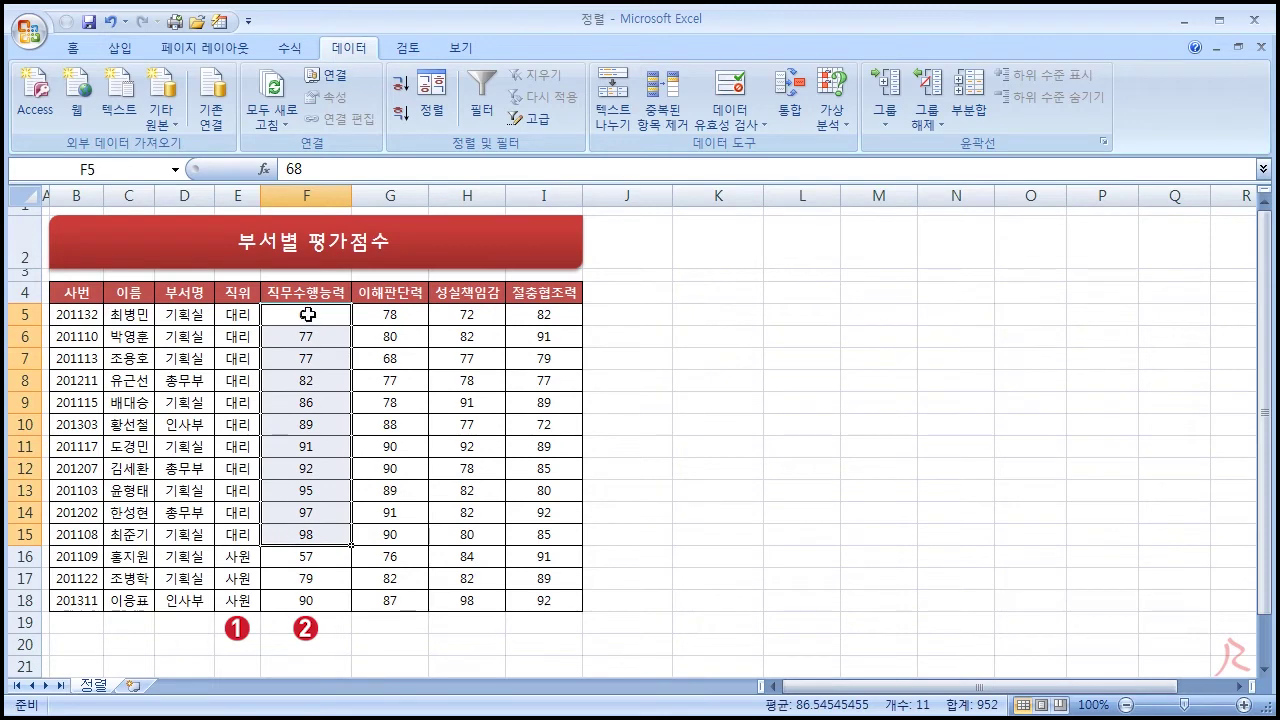
drag(237, 556, 237, 600)
drag(325, 555, 339, 600)
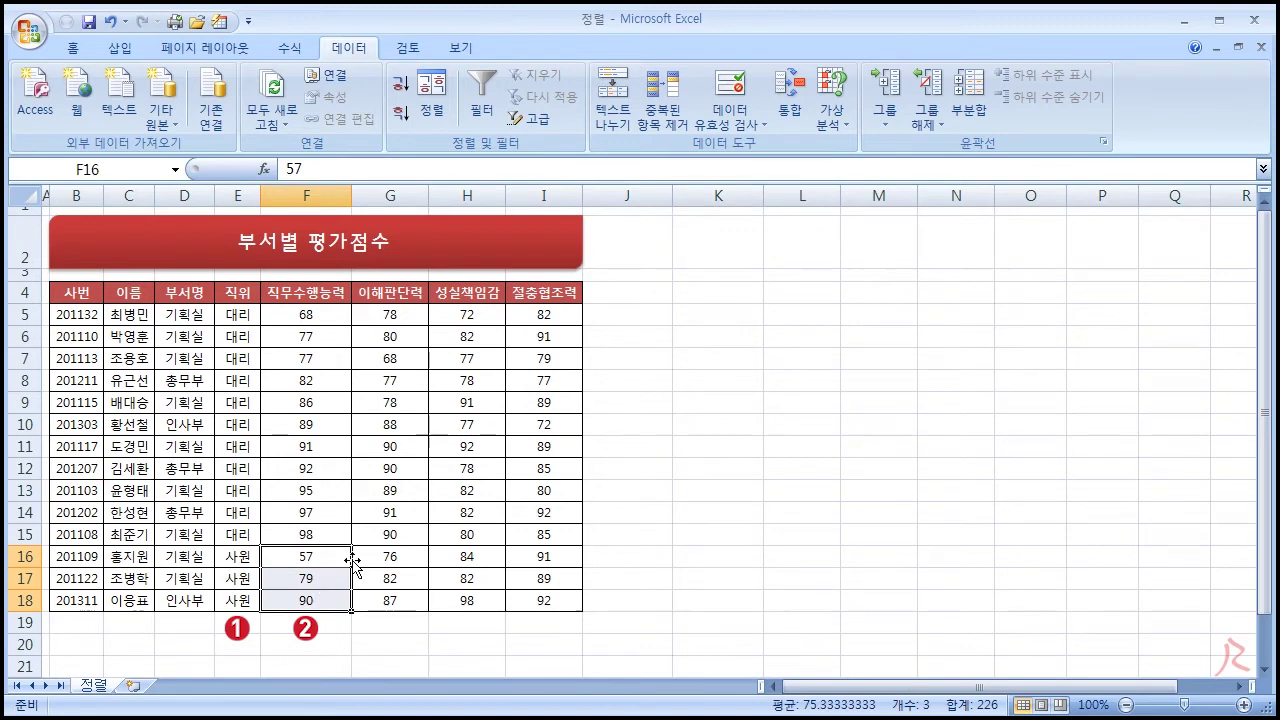
click(343, 494)
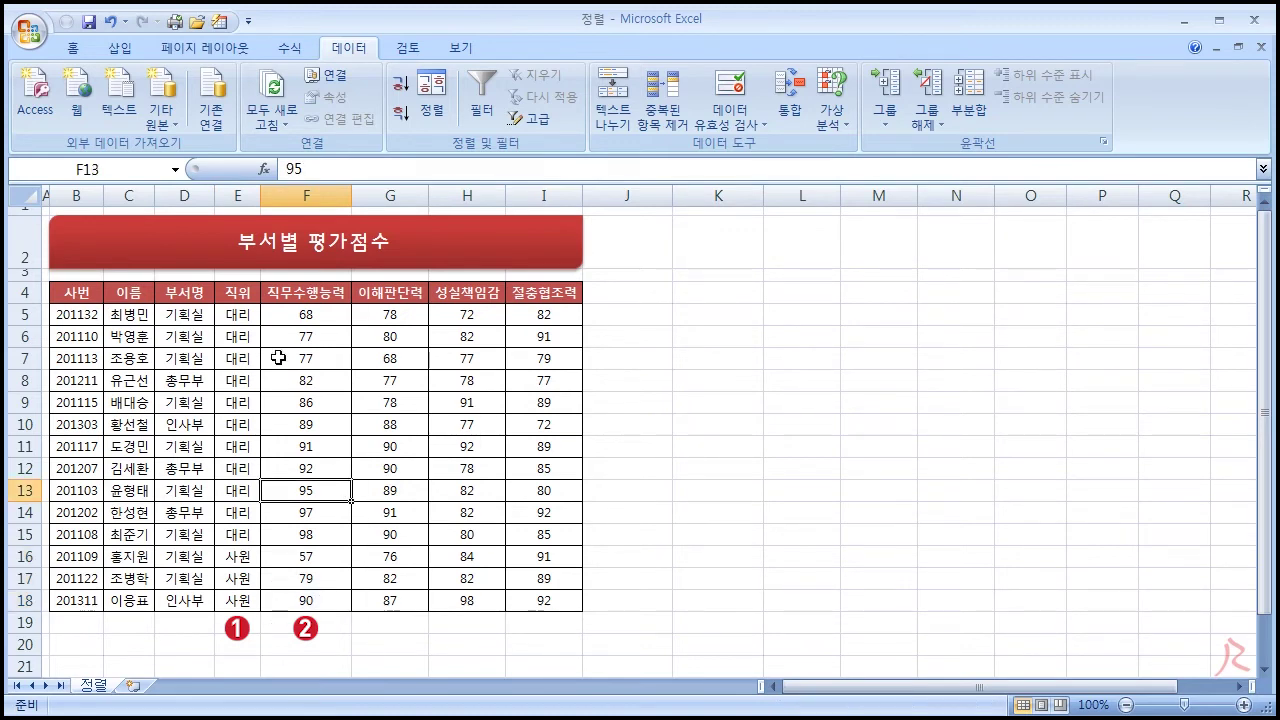
drag(237, 318, 234, 531)
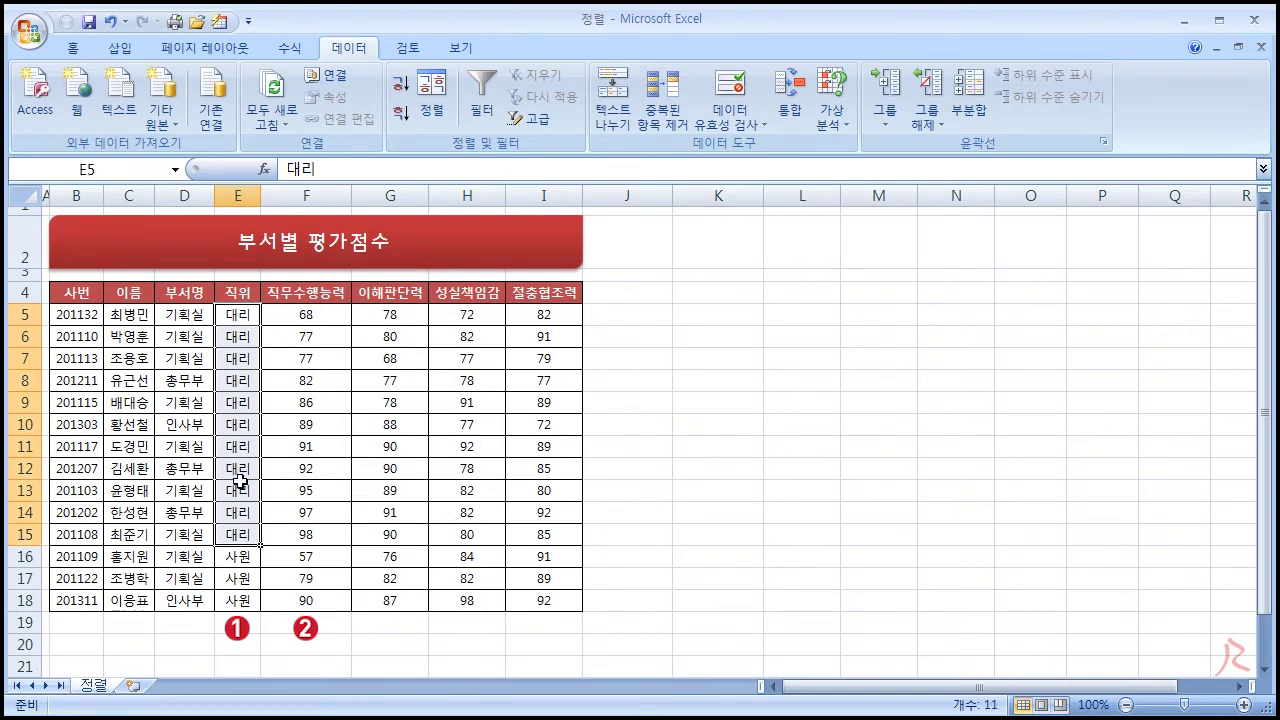
drag(299, 313, 298, 531)
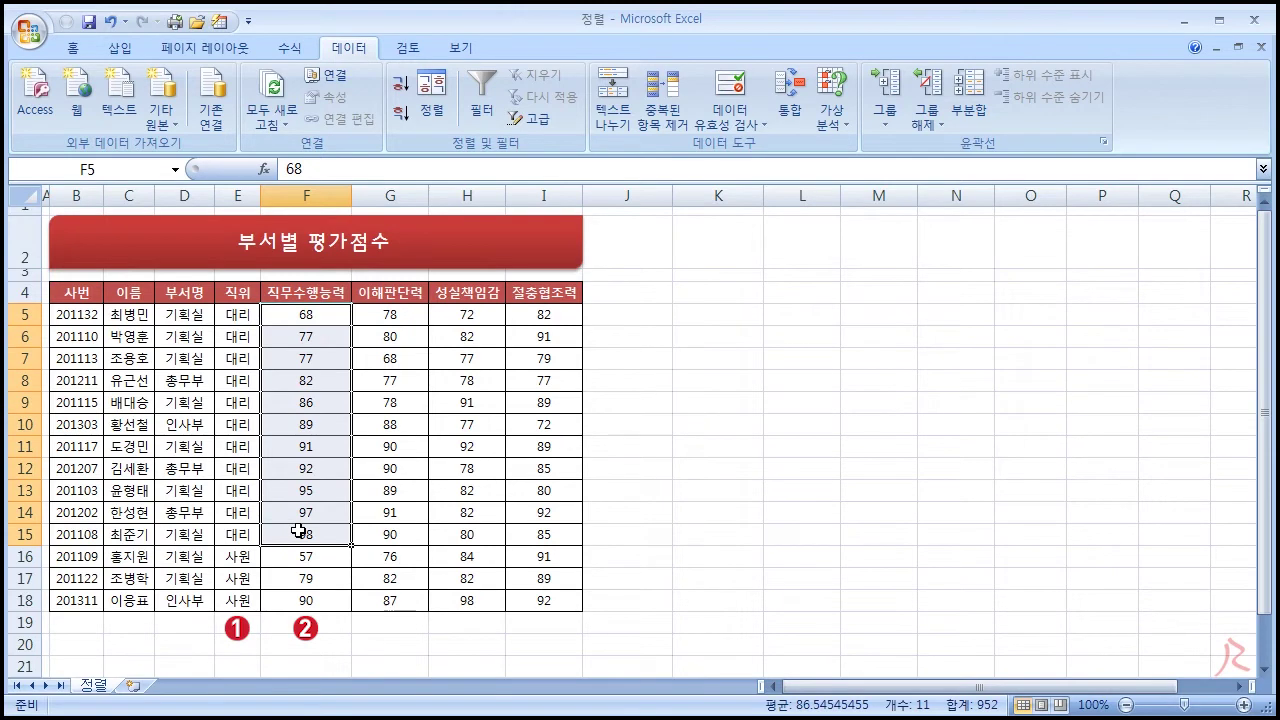
click(328, 352)
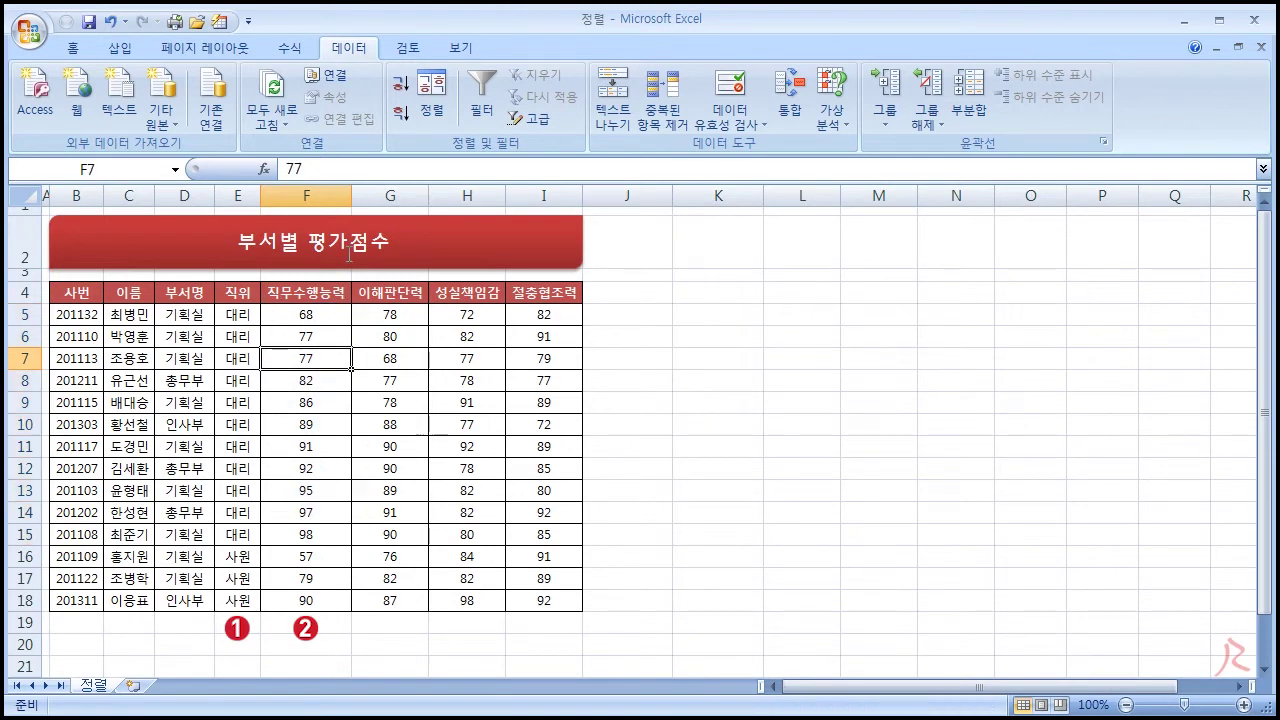
Step: Add 이해판단력 as a third sort criterion by value in ascending order, and apply the sort to the table
click(431, 108)
click(559, 323)
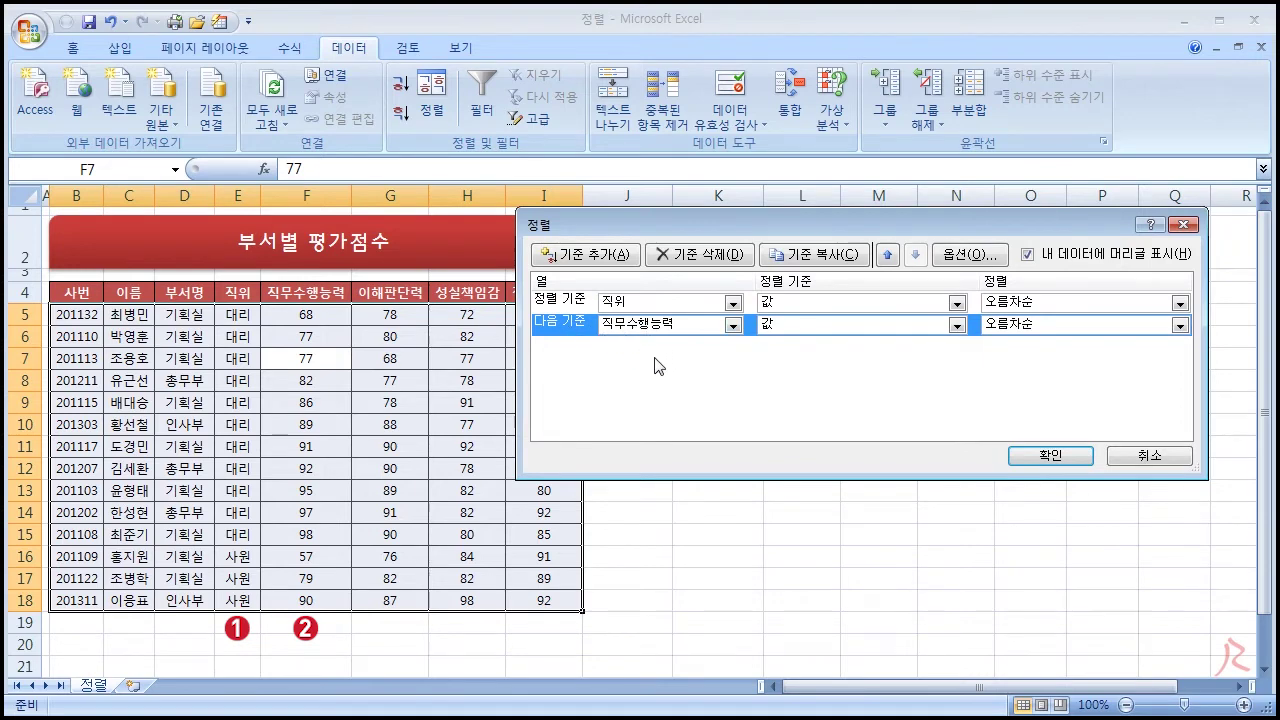
click(586, 254)
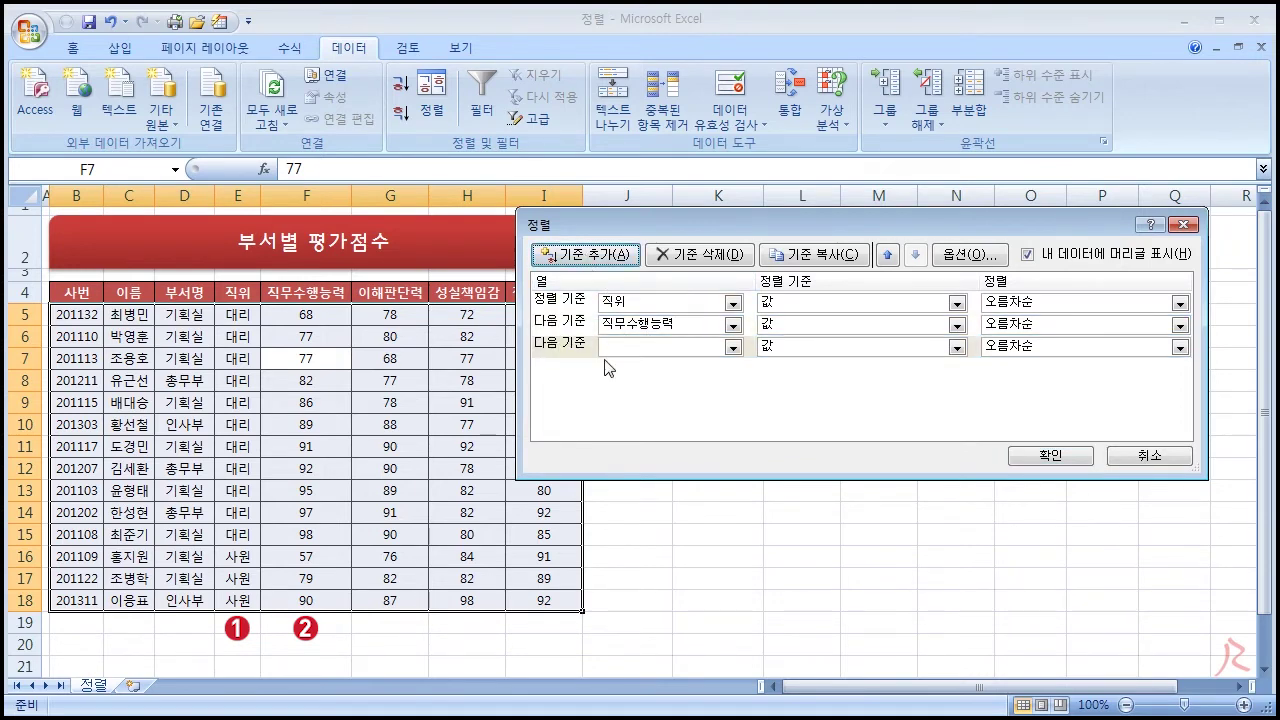
click(675, 347)
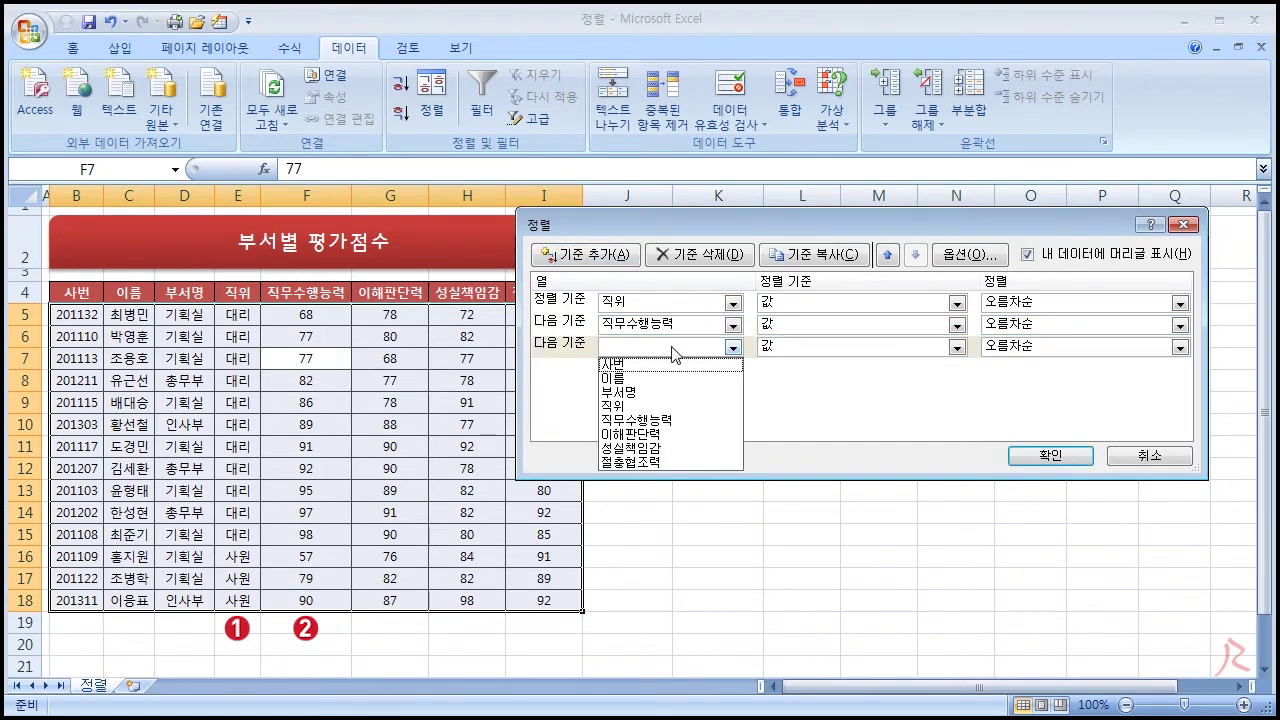
click(640, 435)
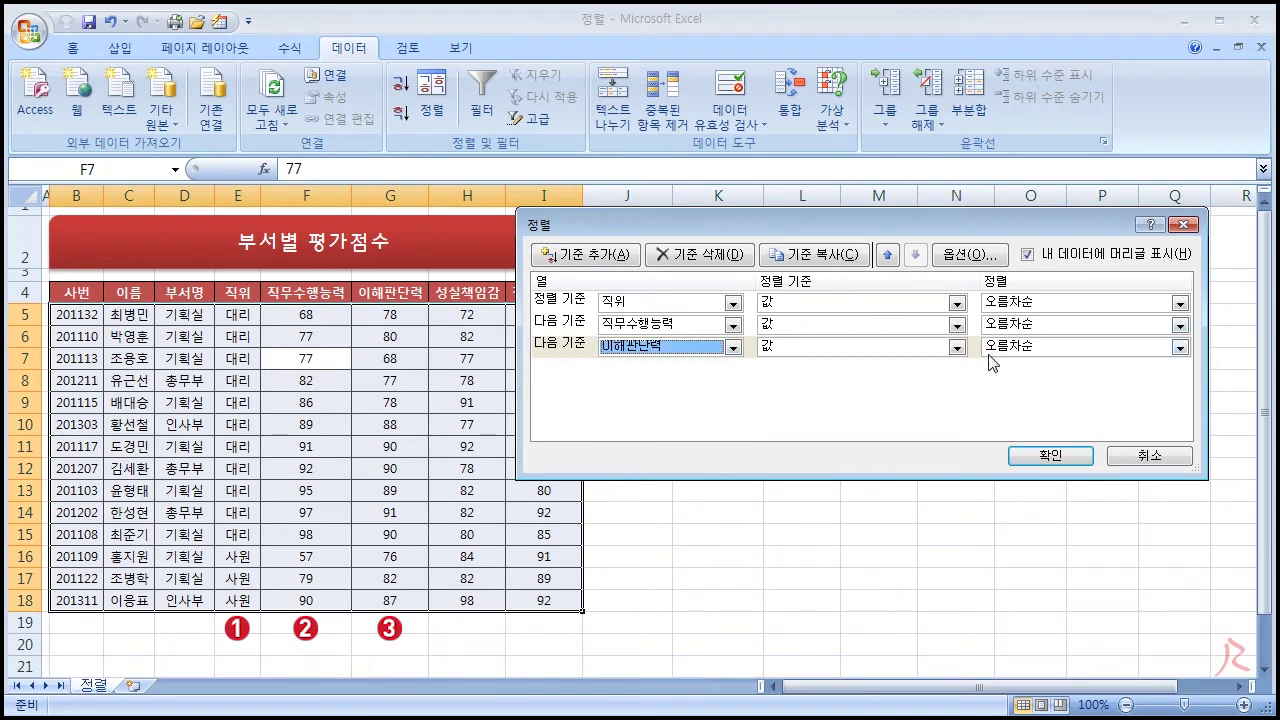
click(1062, 462)
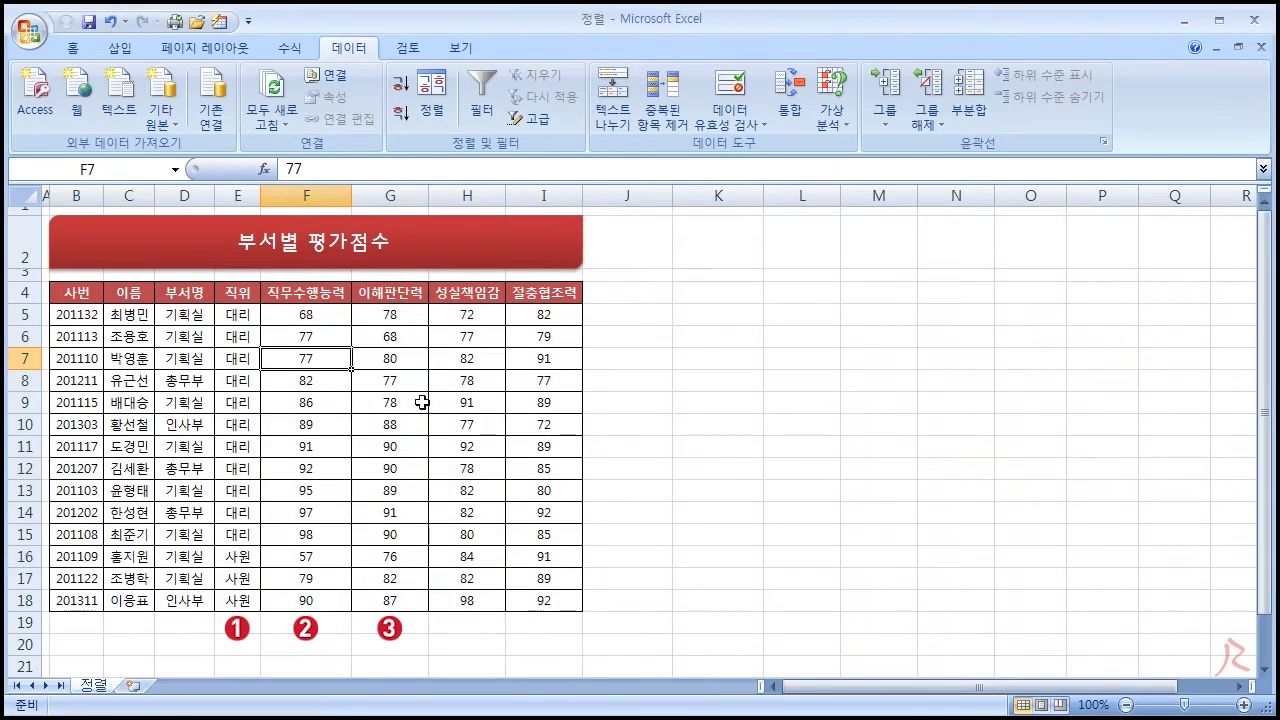
Step: Examine how the 대리 rows are ordered by 직무수행능력, and by 이해판단력 where the 직무수행능력 scores are tied
drag(249, 319, 248, 536)
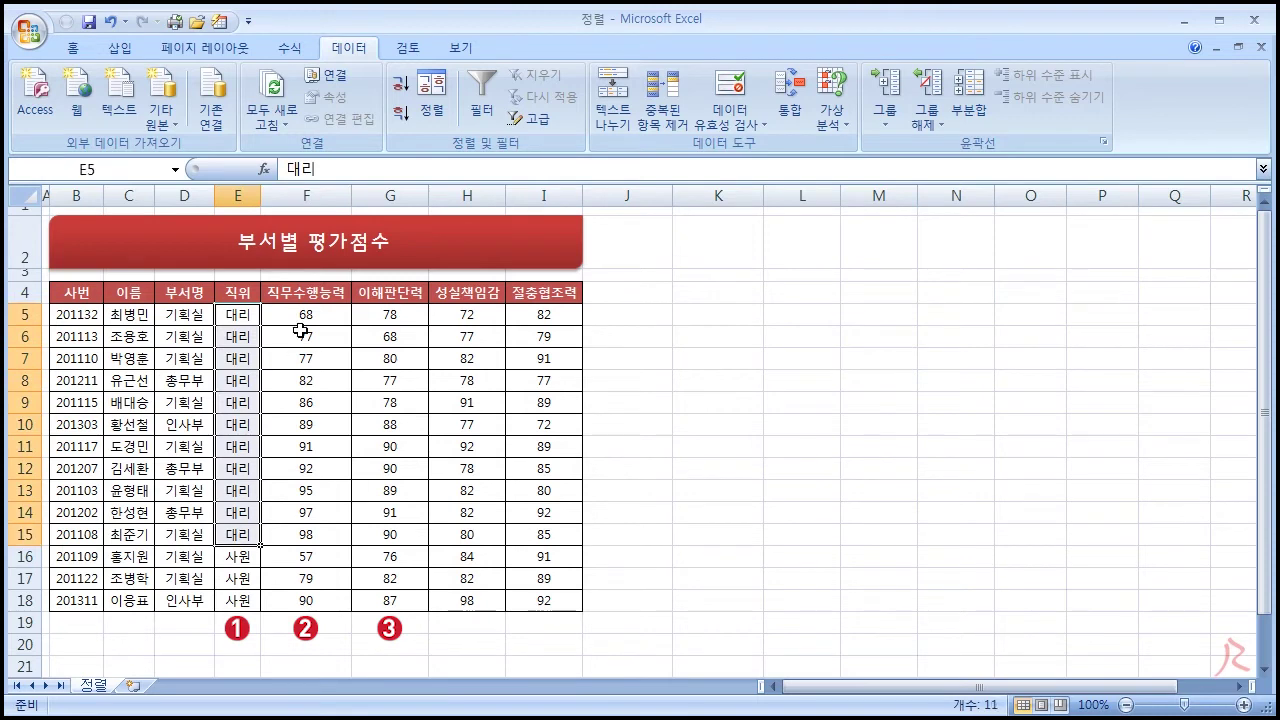
drag(301, 314, 290, 529)
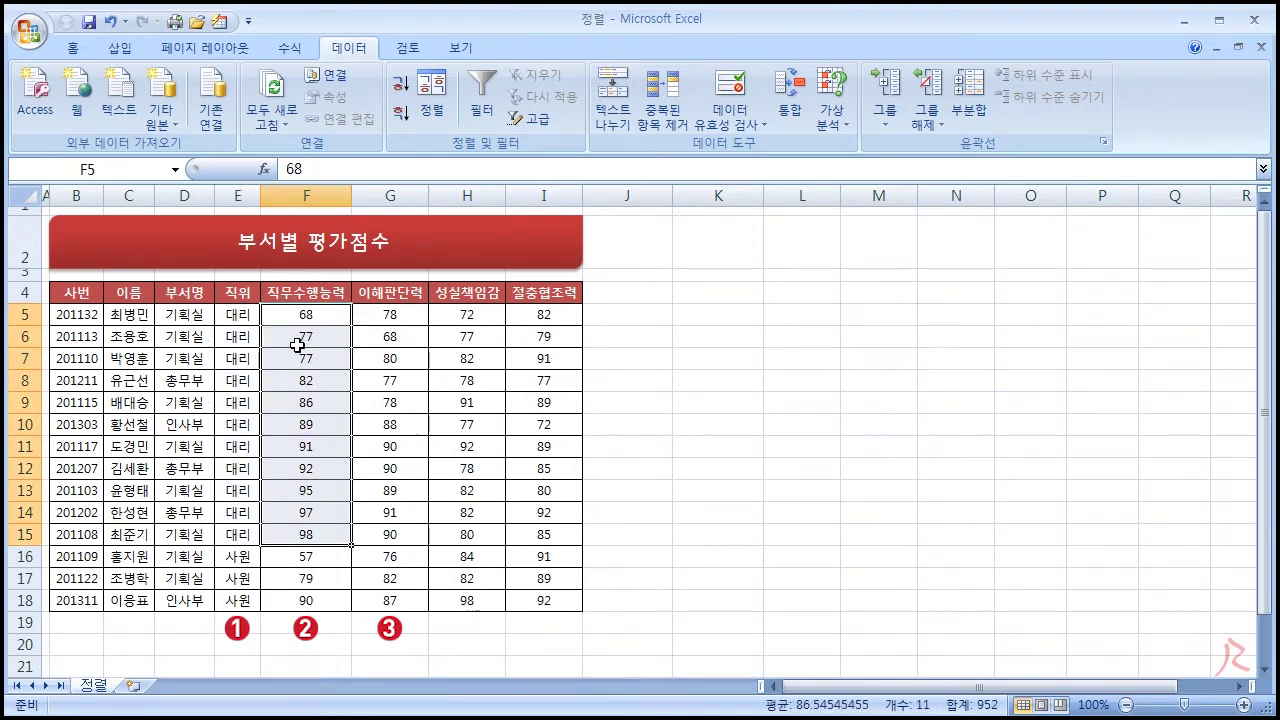
drag(325, 335, 322, 363)
drag(411, 331, 409, 355)
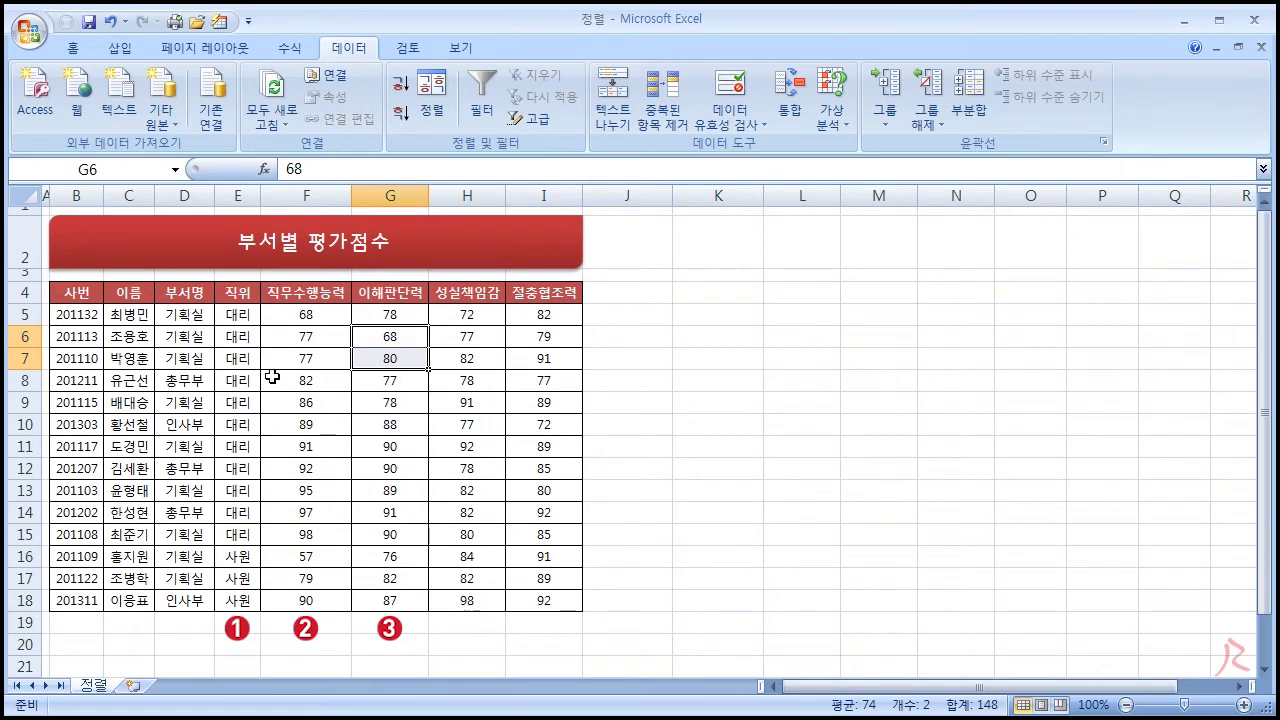
drag(247, 314, 234, 531)
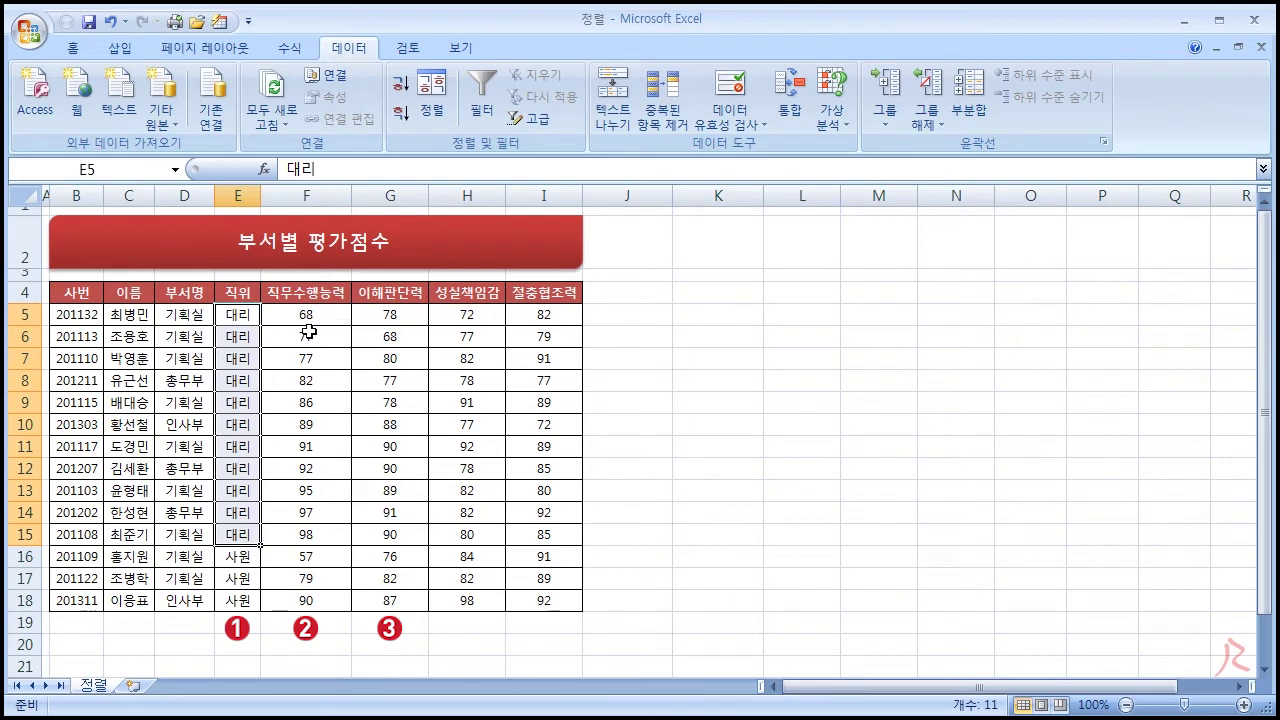
drag(305, 311, 274, 558)
drag(312, 340, 305, 359)
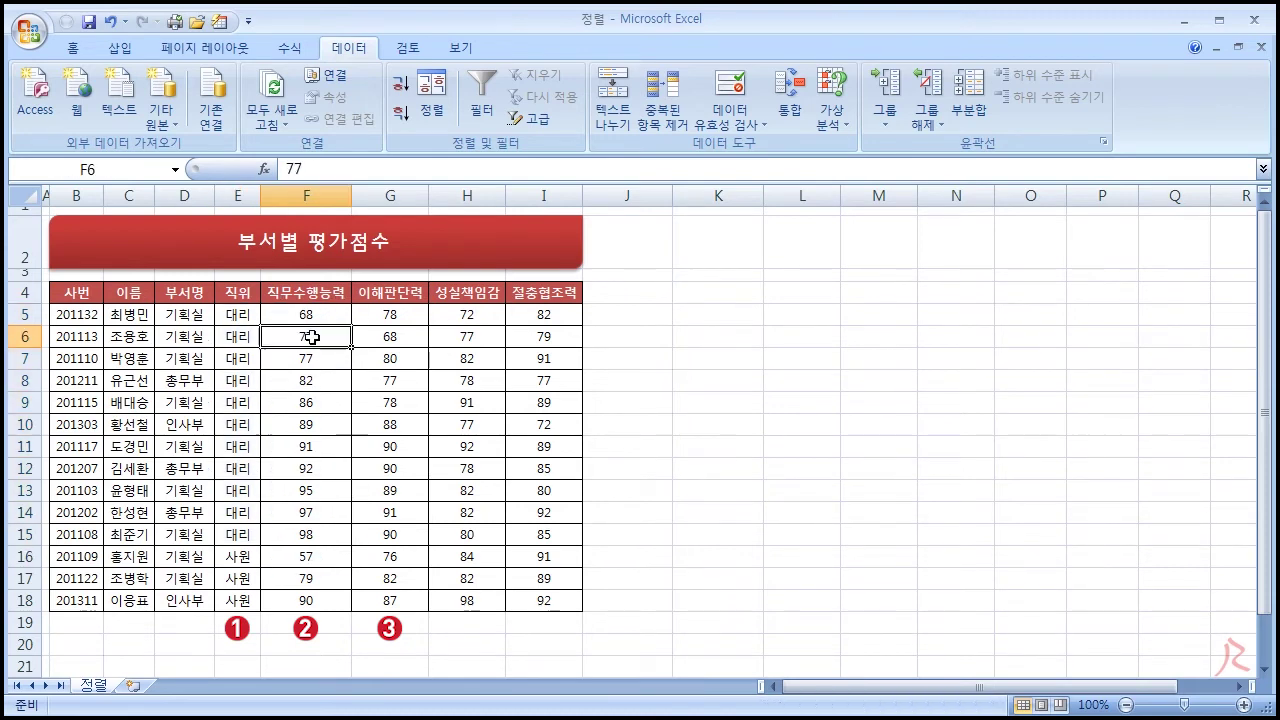
click(407, 345)
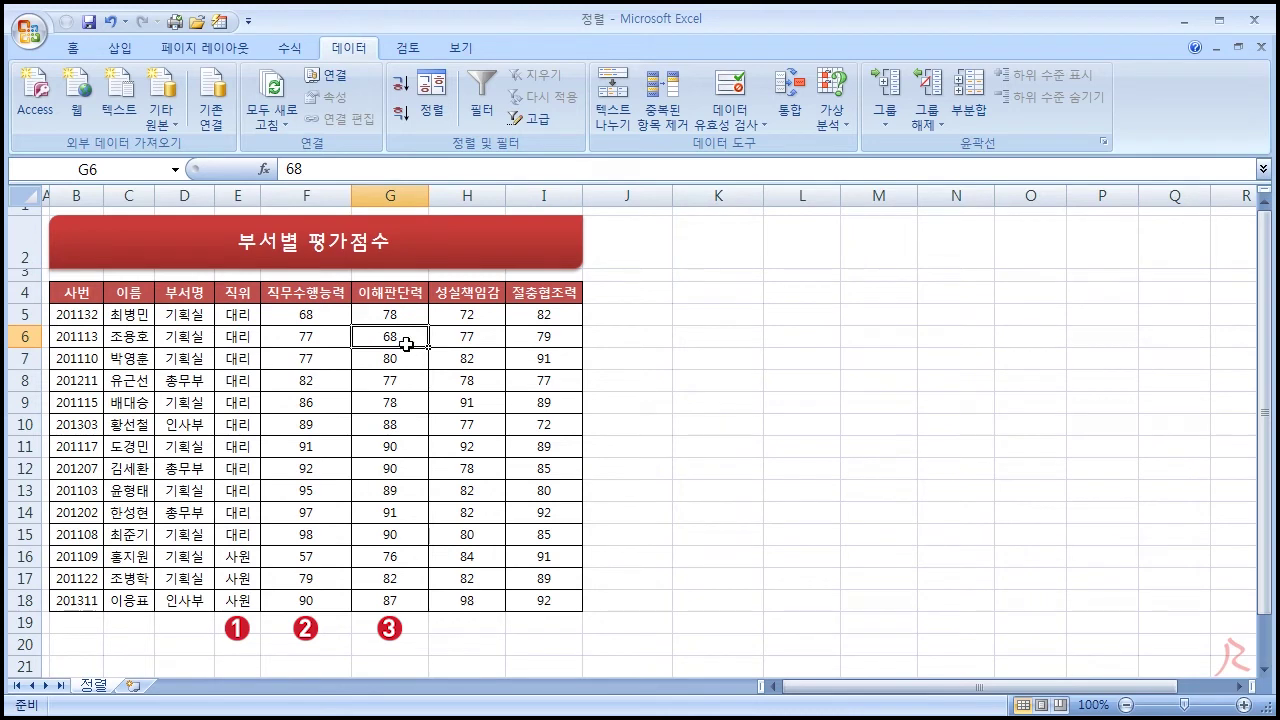
click(401, 366)
Step: Compare the full 직무수행능력 and 이해판단력 columns, including the two tied rows near the top of the table
drag(320, 318, 334, 600)
click(323, 322)
drag(323, 322, 323, 592)
drag(407, 319, 391, 598)
click(315, 338)
drag(315, 338, 312, 367)
drag(388, 340, 390, 376)
drag(391, 375, 399, 355)
click(443, 357)
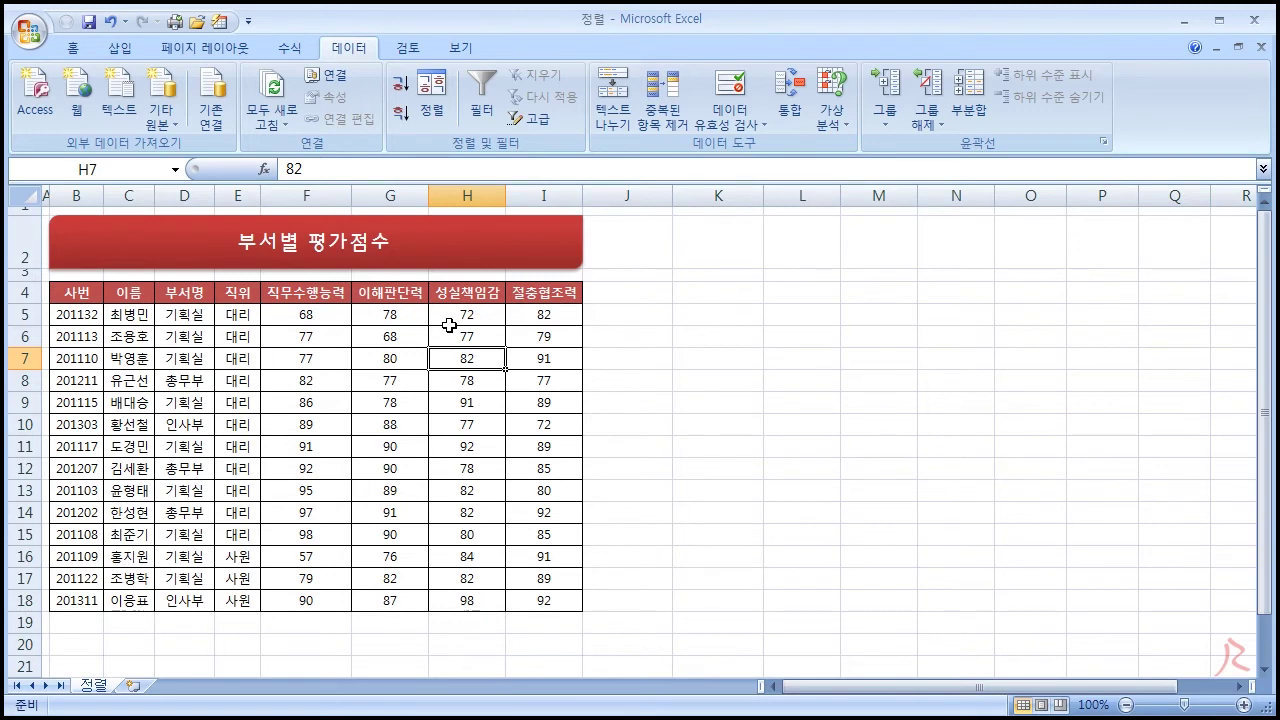
Step: Reopen the custom sort for the table and delete the 직무수행능력 and 이해판단력 criteria
click(400, 376)
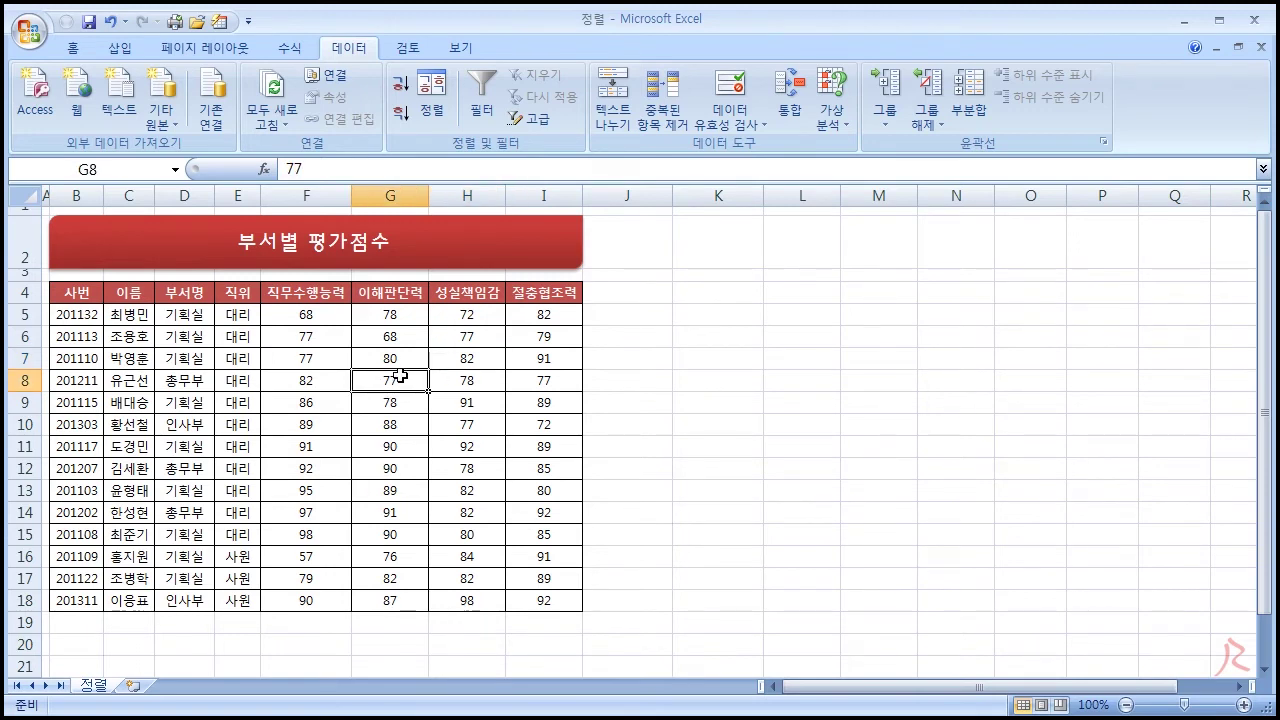
click(437, 108)
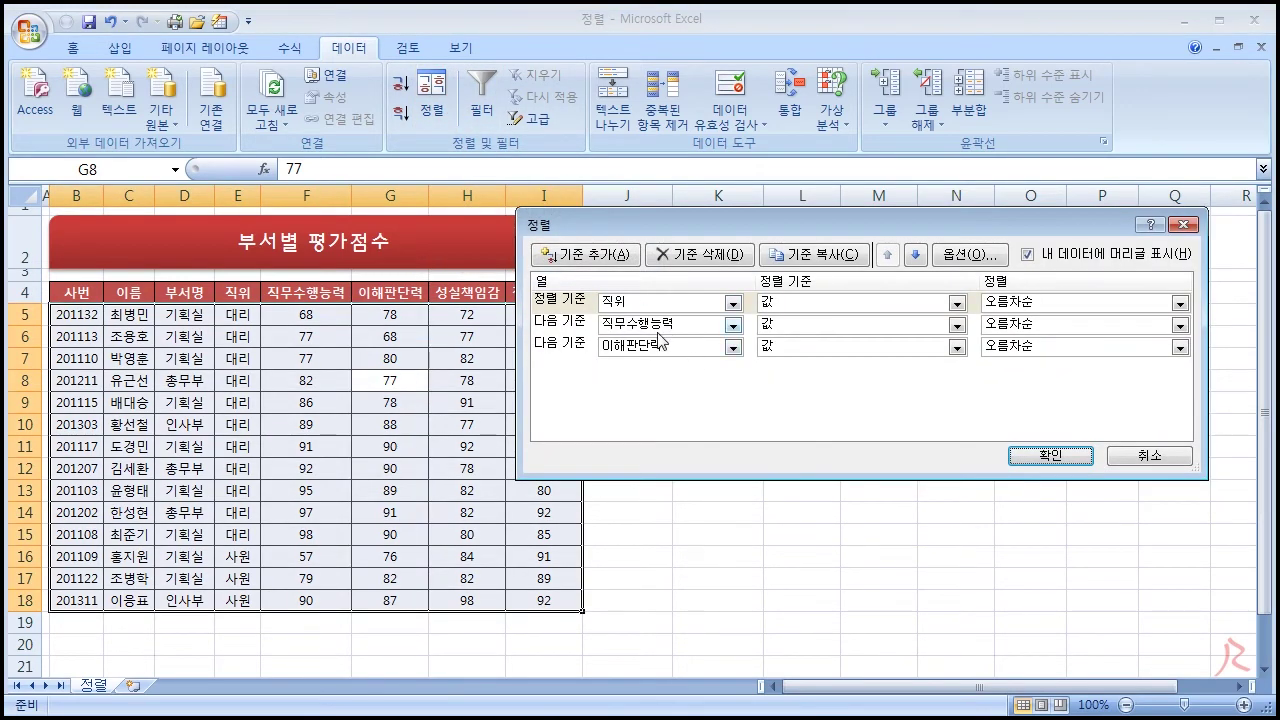
click(641, 332)
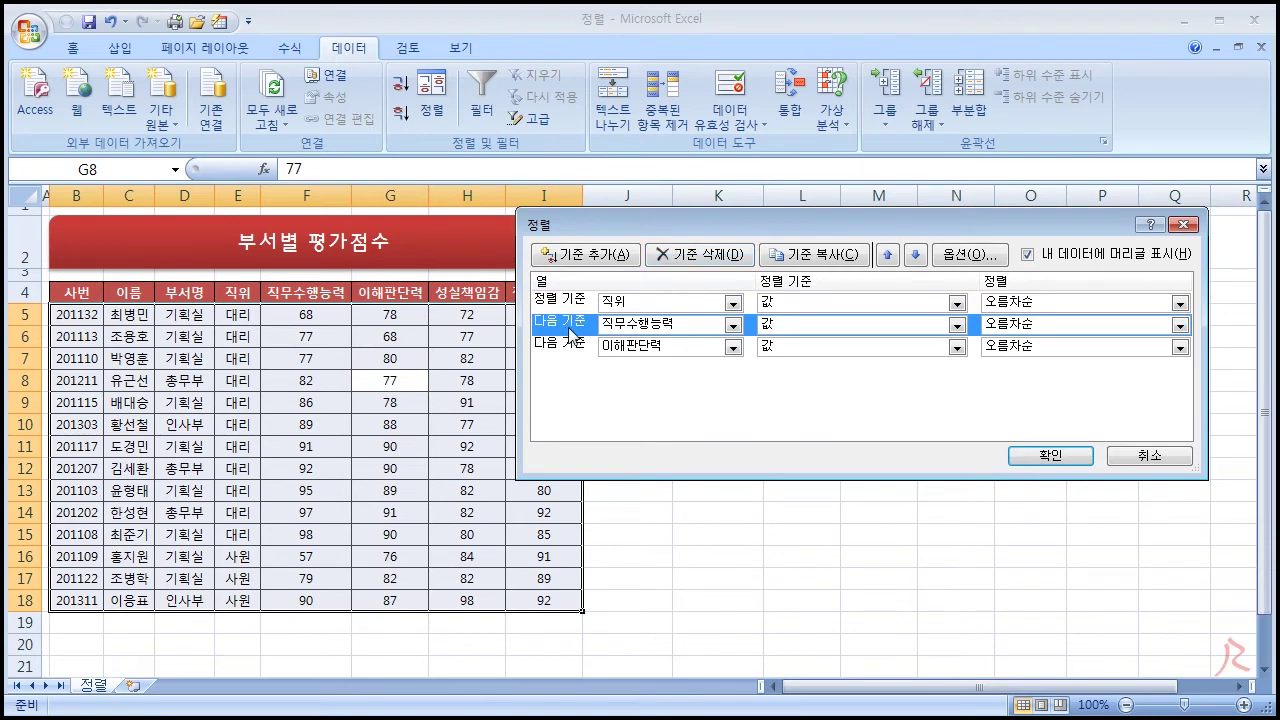
click(700, 258)
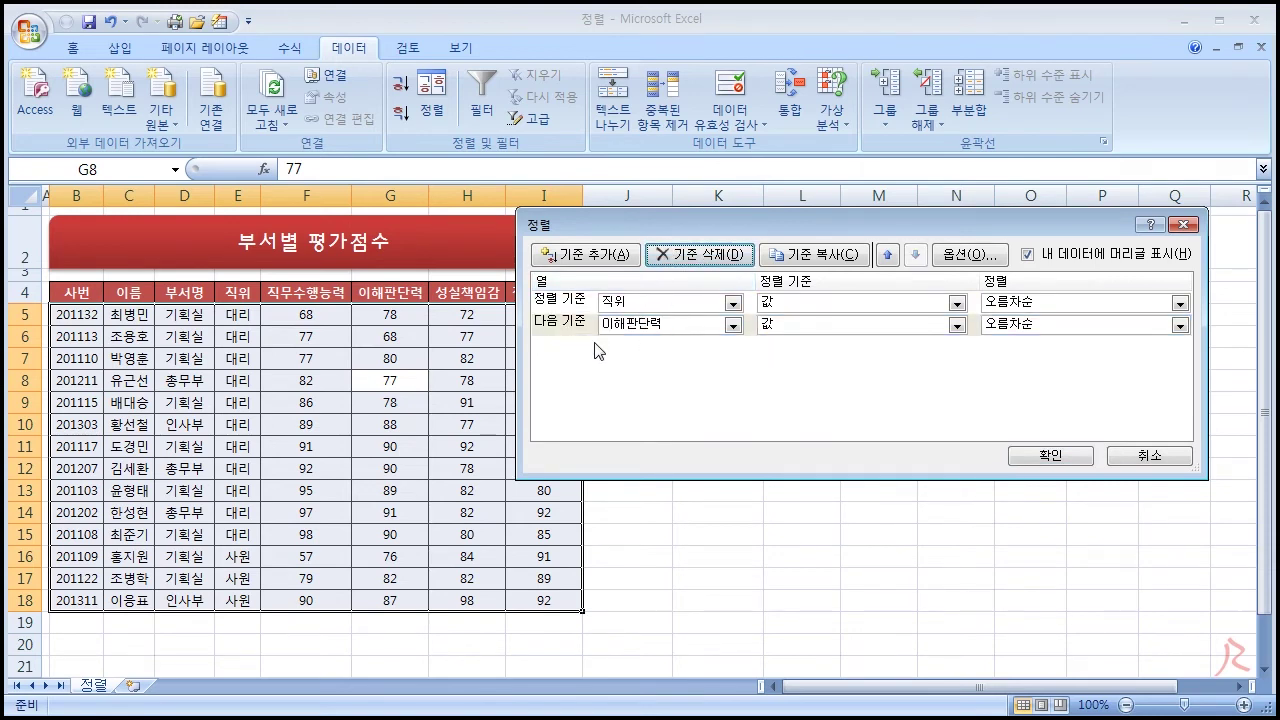
click(700, 256)
drag(635, 224, 654, 216)
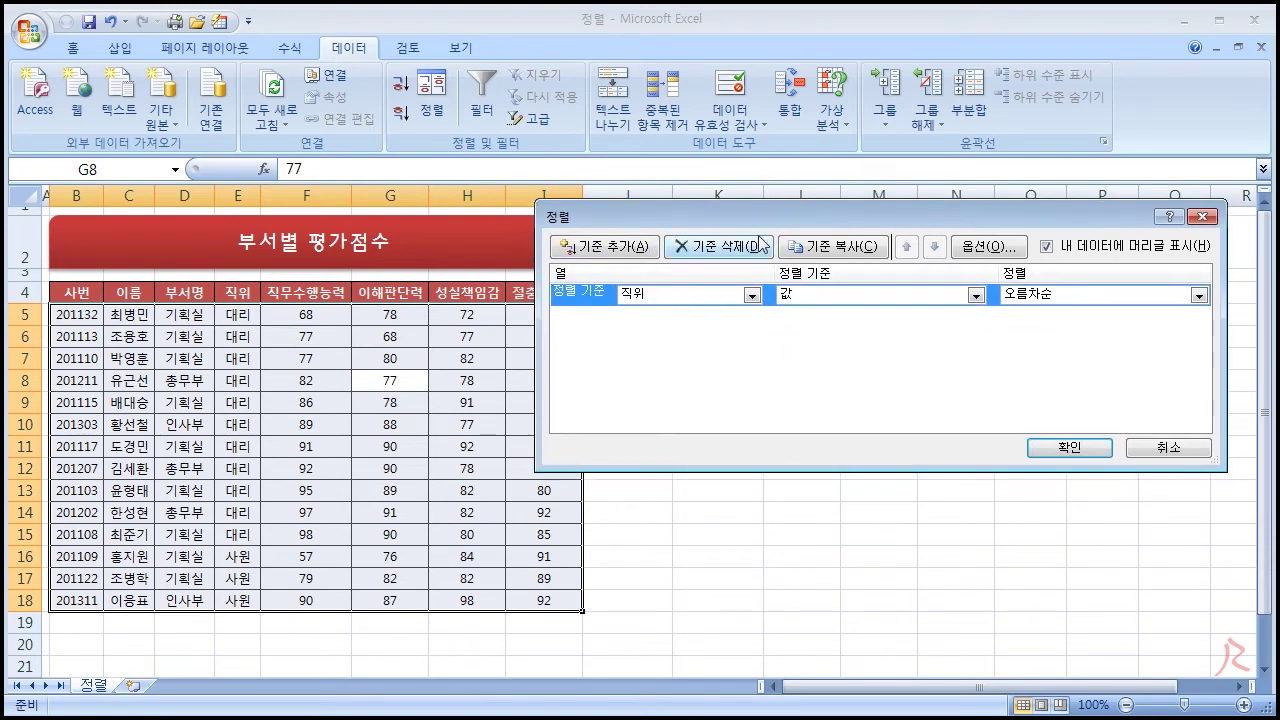
Step: Change the remaining sort criterion's column to 부서명 and choose a custom list (사용자 지정 목록) as its order
click(1106, 295)
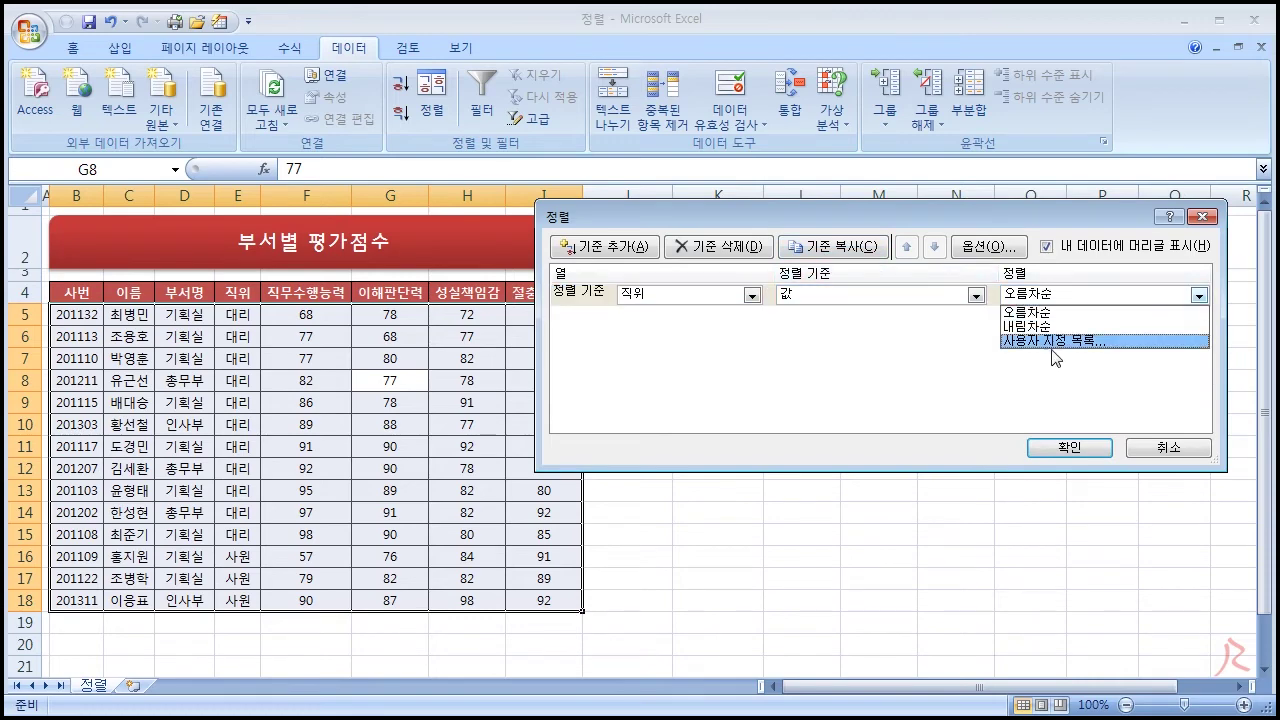
click(903, 370)
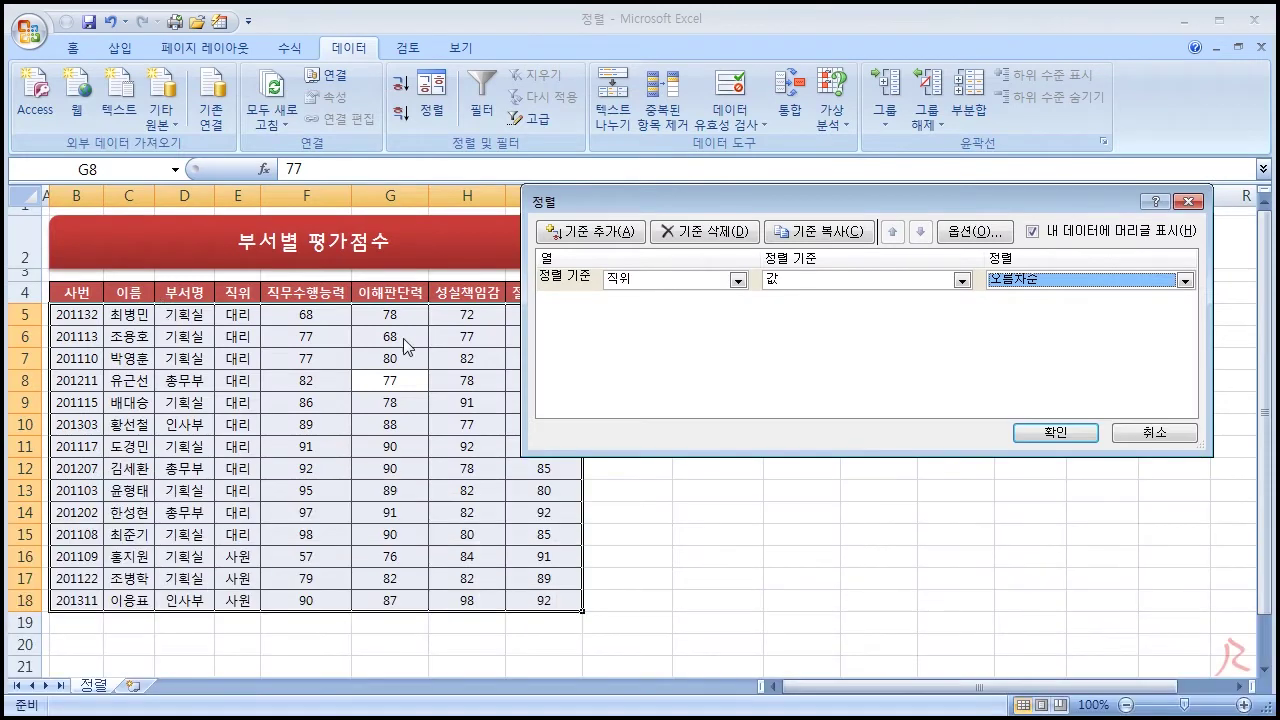
click(650, 280)
click(650, 326)
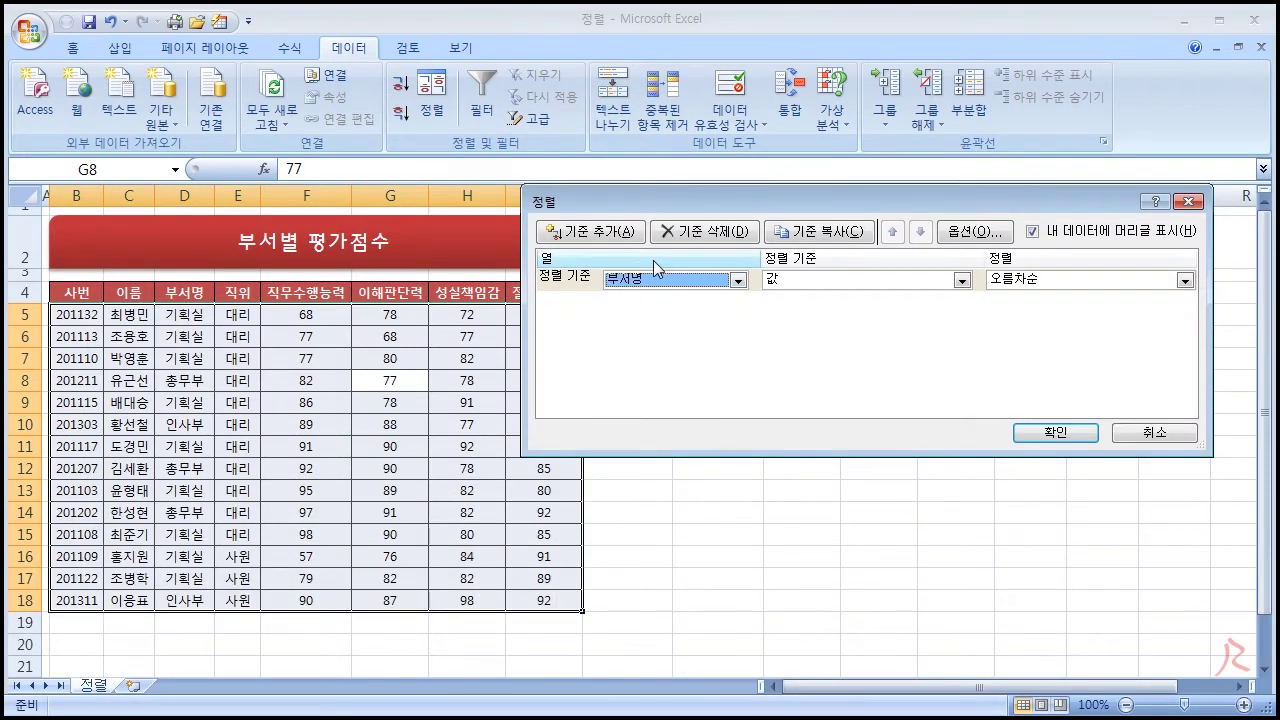
click(1010, 282)
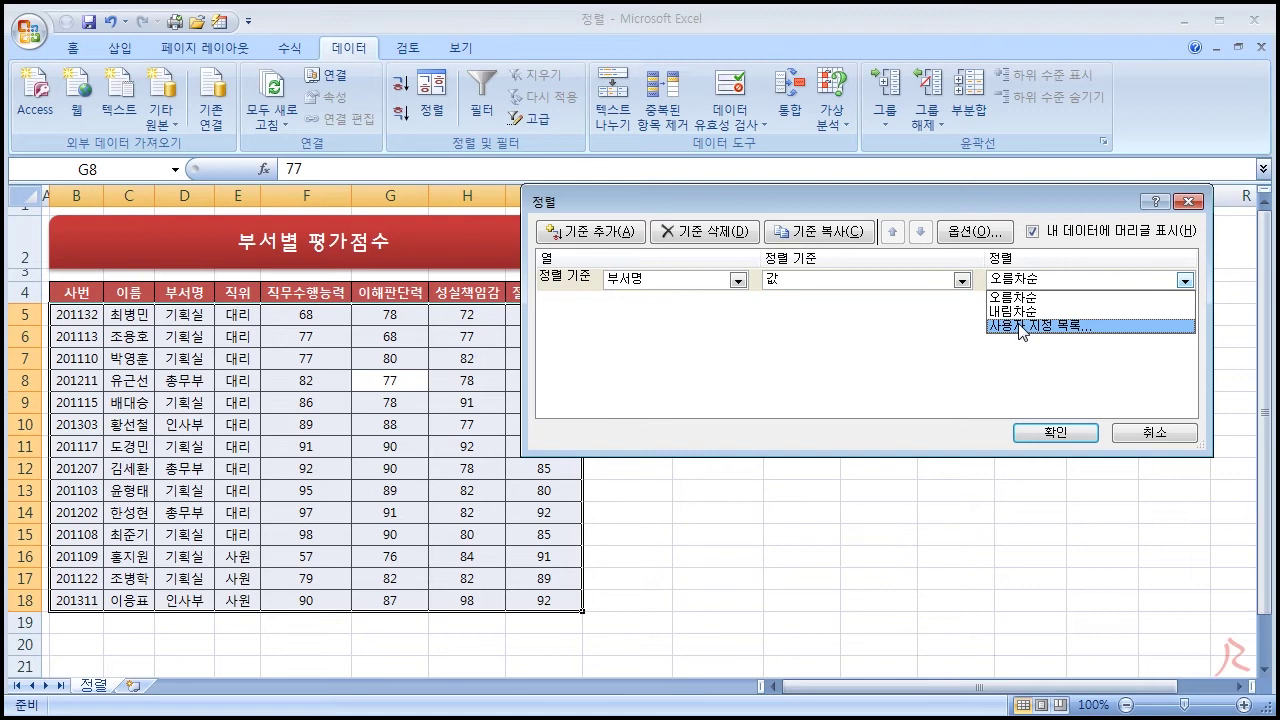
click(1020, 327)
Step: Add a new custom list with the entries 인사부, 기획실 and 총무부 in that order
drag(747, 165, 620, 207)
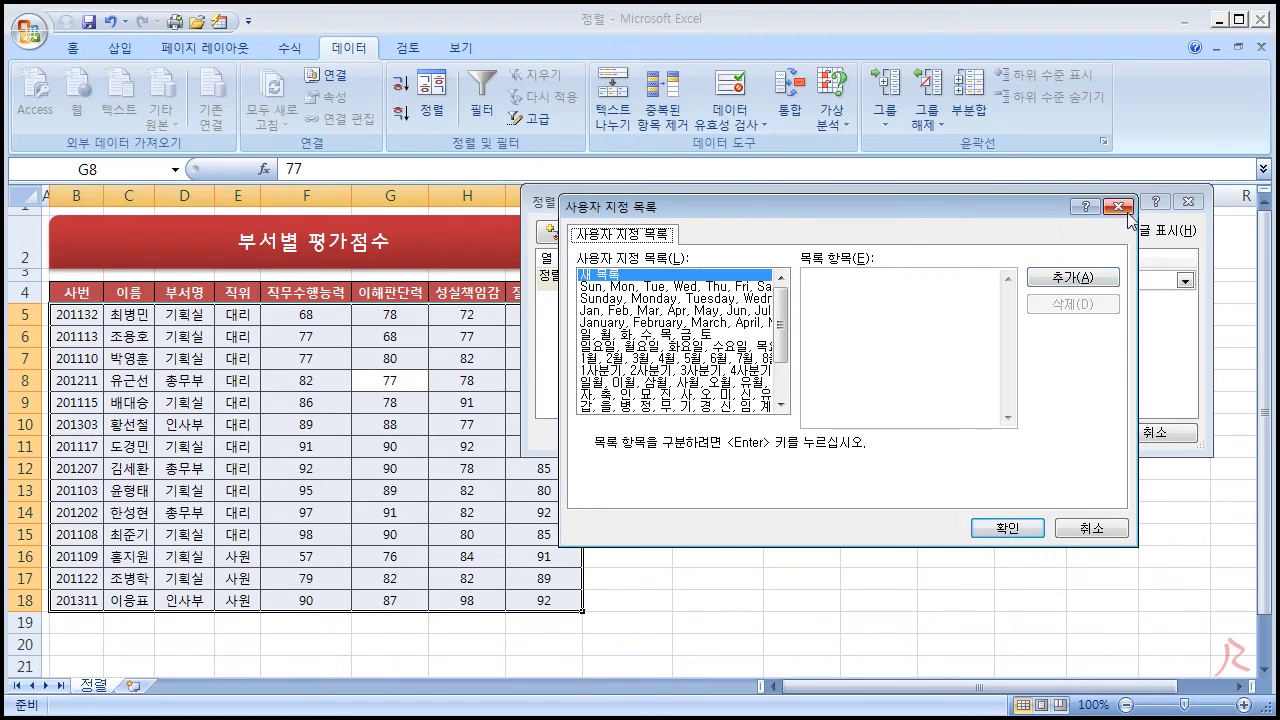
drag(1031, 206, 1129, 238)
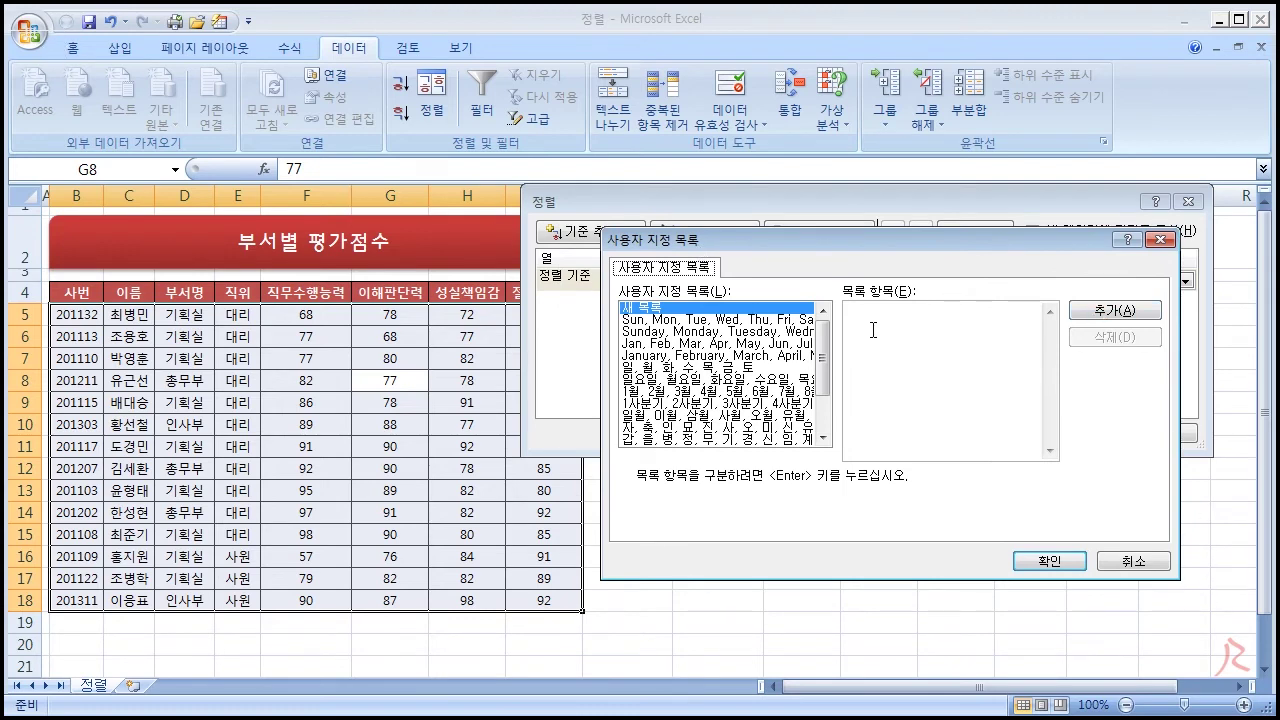
drag(867, 244, 889, 251)
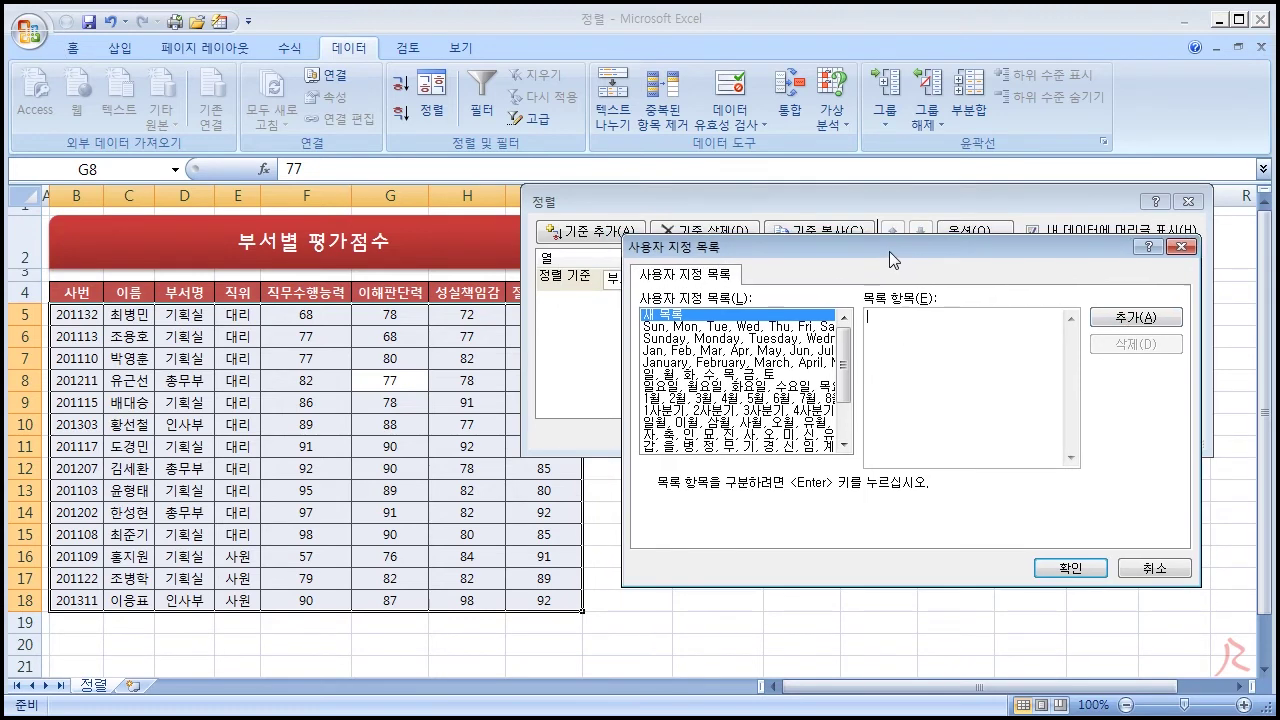
click(894, 321)
text(인사부)
key(Return)
text(기획)
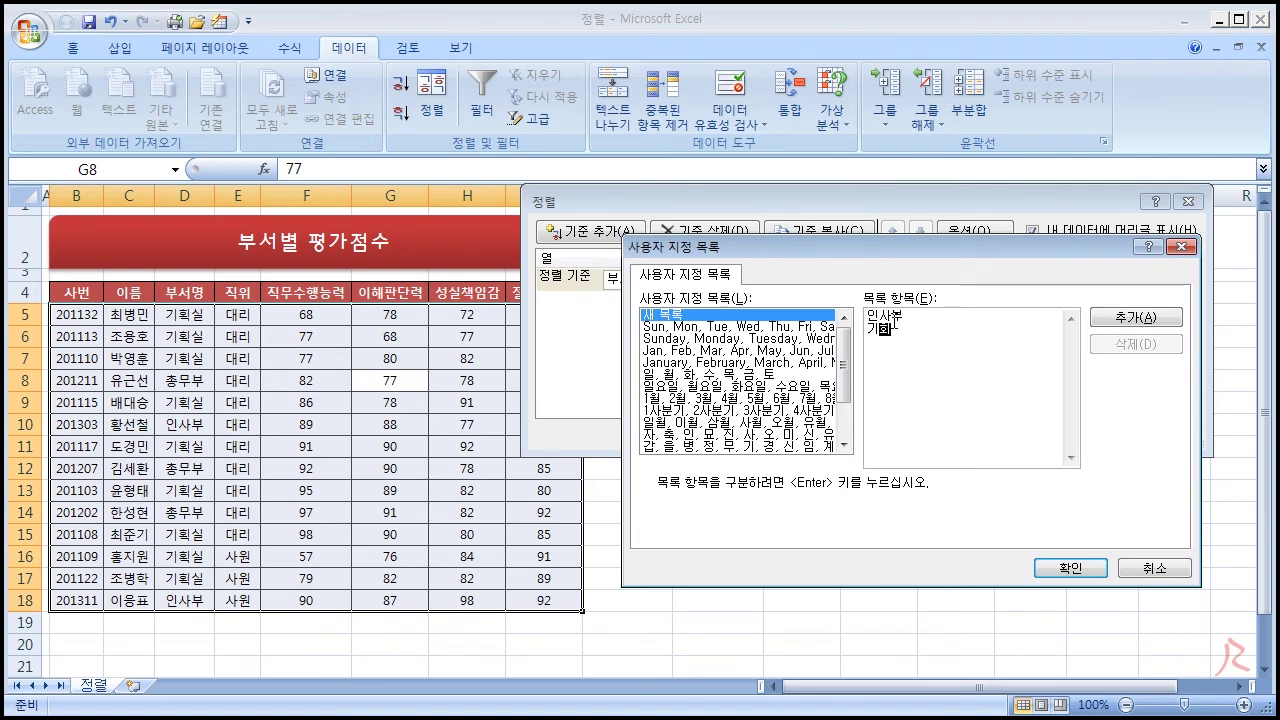
text(실 )
text(총무부)
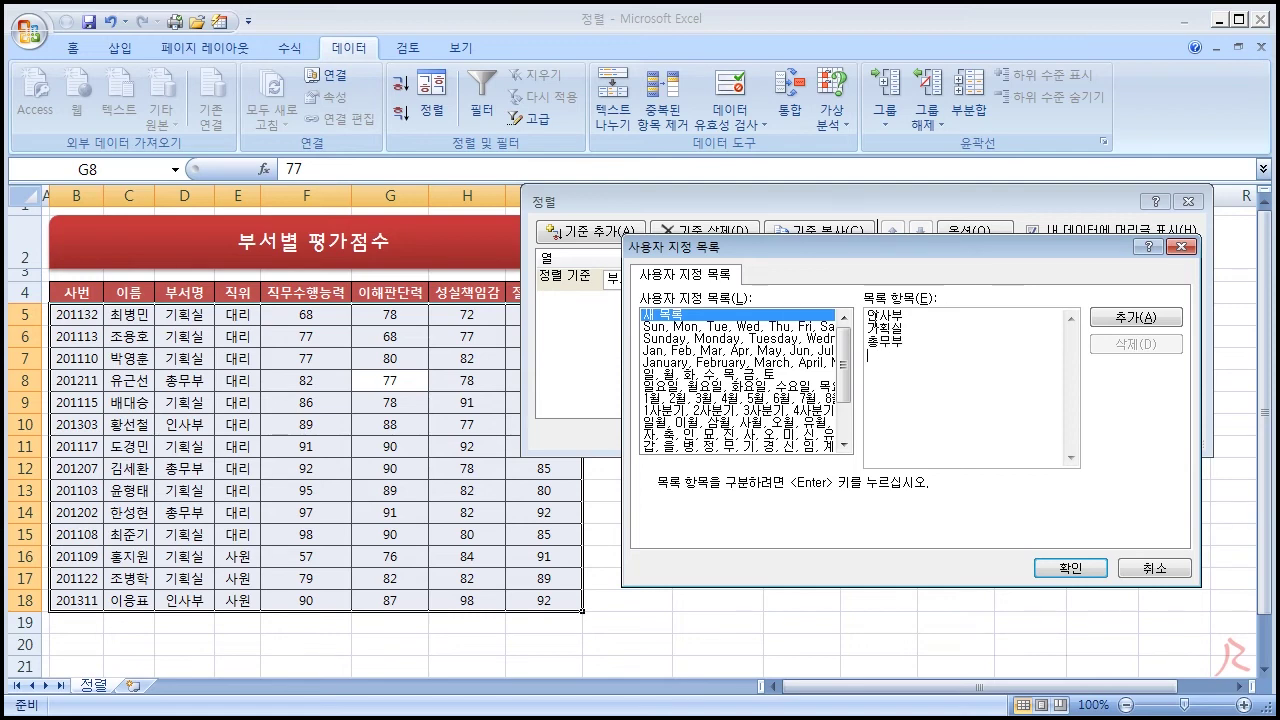
mouse_move(866, 312)
mouse_down()
mouse_move(910, 344)
mouse_move(857, 313)
mouse_up()
click(880, 317)
click(1133, 320)
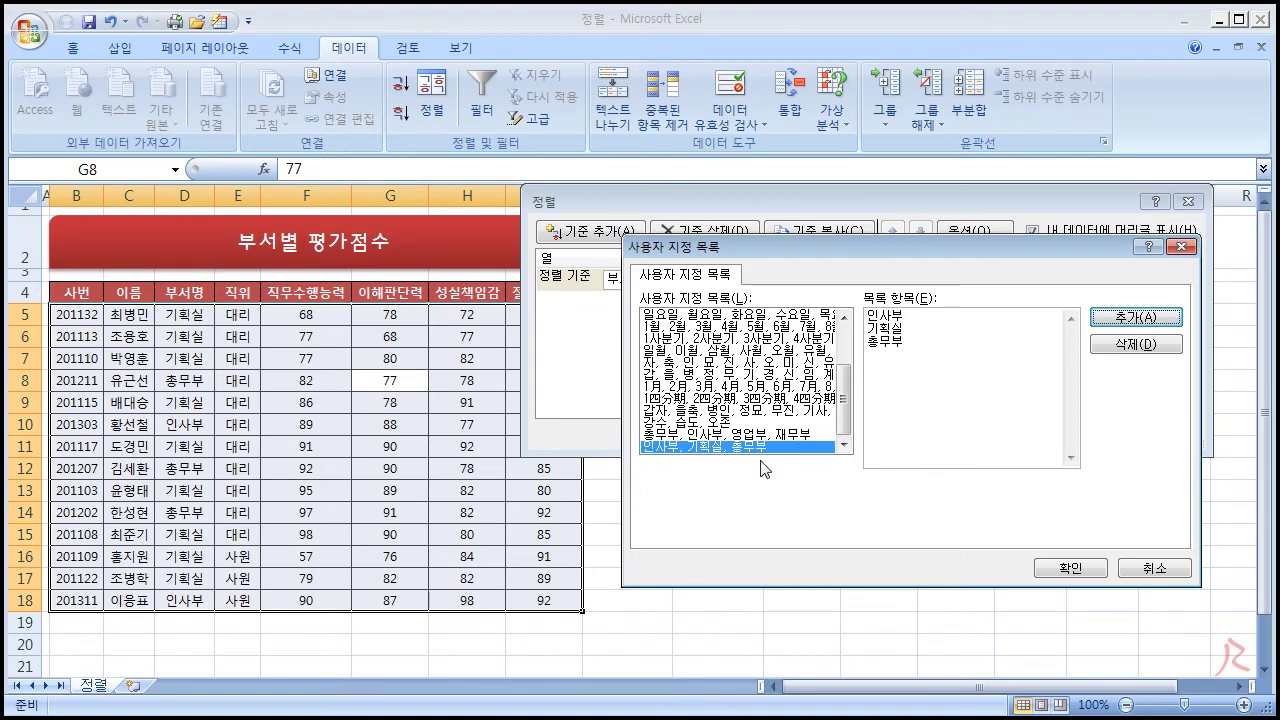
Step: Sort the table by 부서명 using the custom list 인사부, 기획실, 총무부, and review the sorted rows
click(1045, 568)
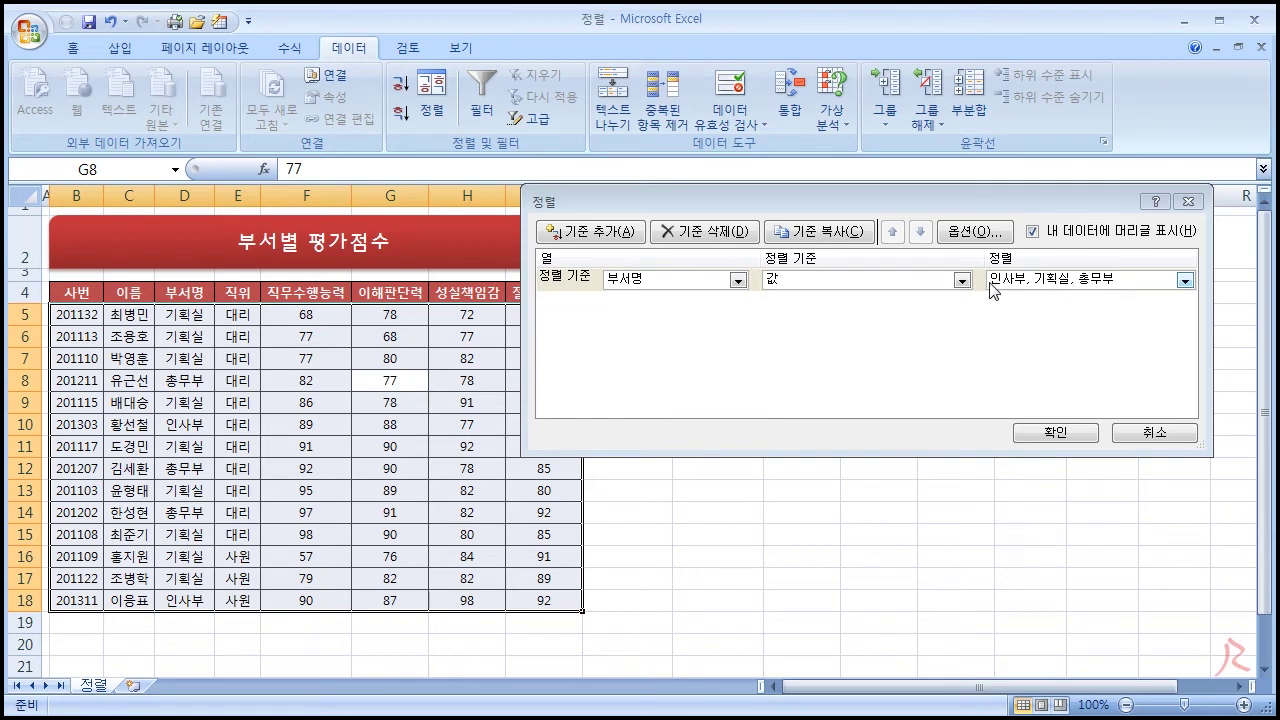
click(1060, 434)
drag(190, 315, 207, 597)
click(256, 538)
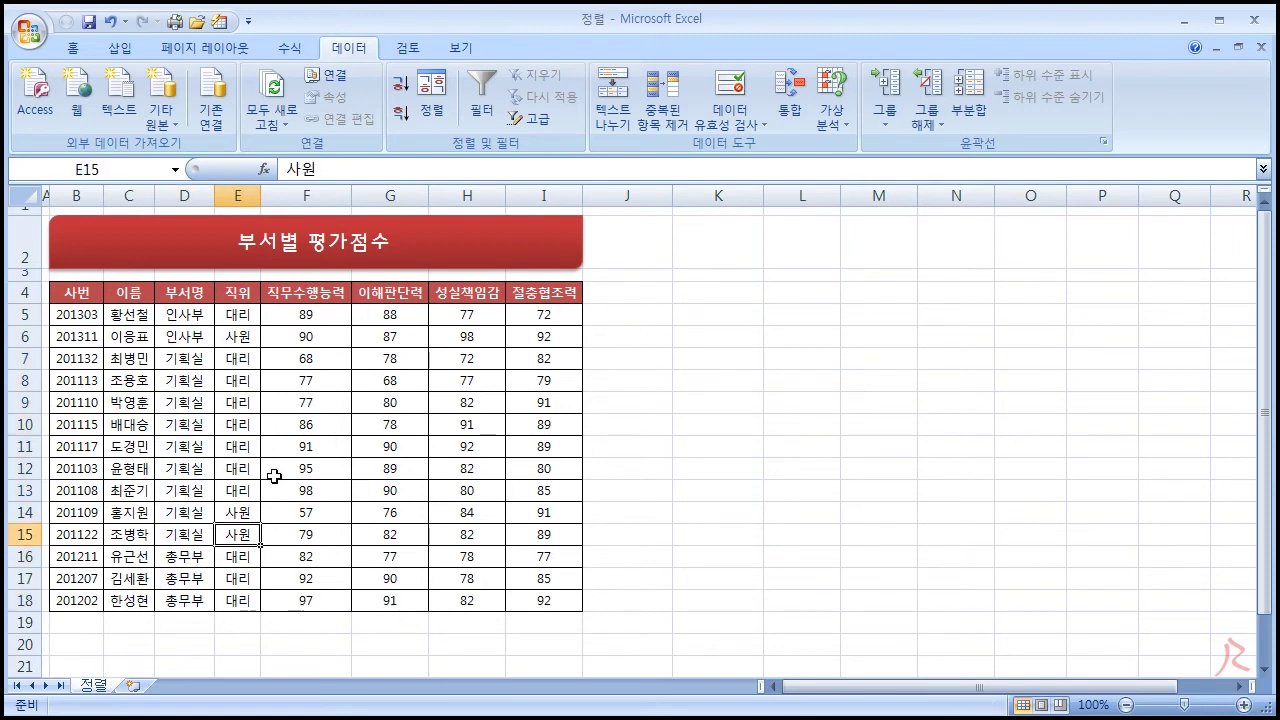
click(326, 451)
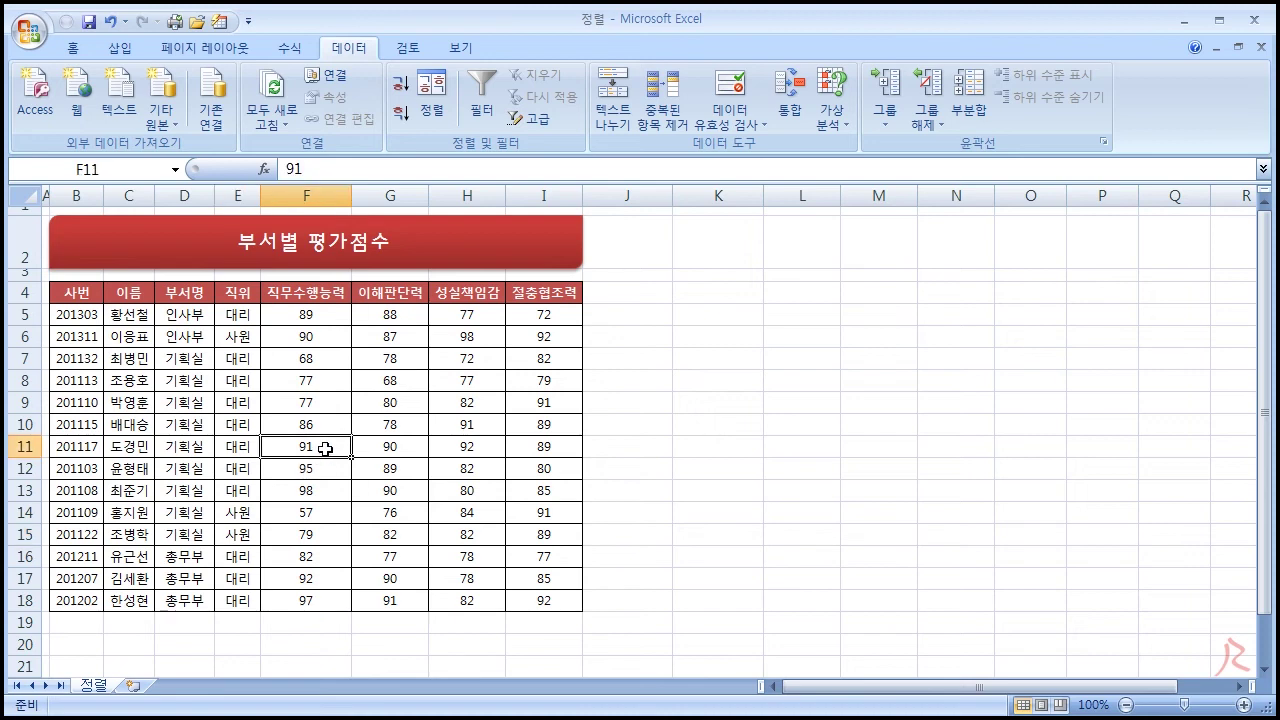
click(395, 407)
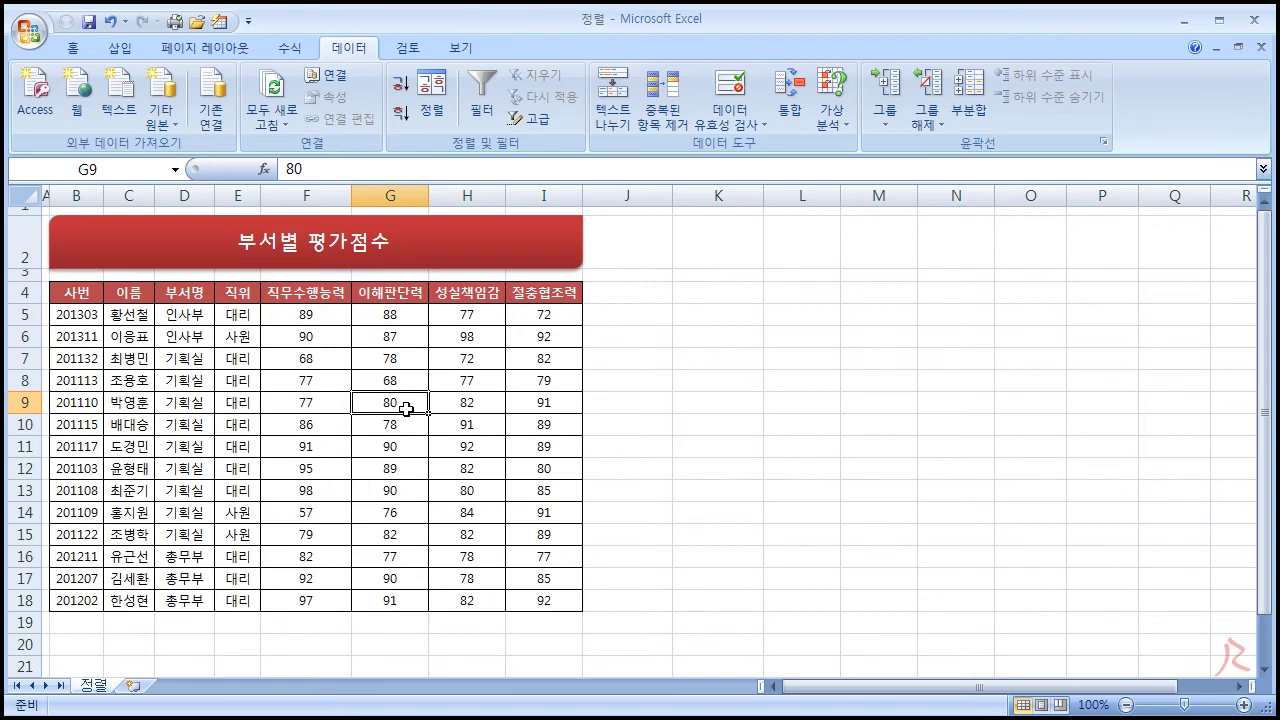
click(268, 401)
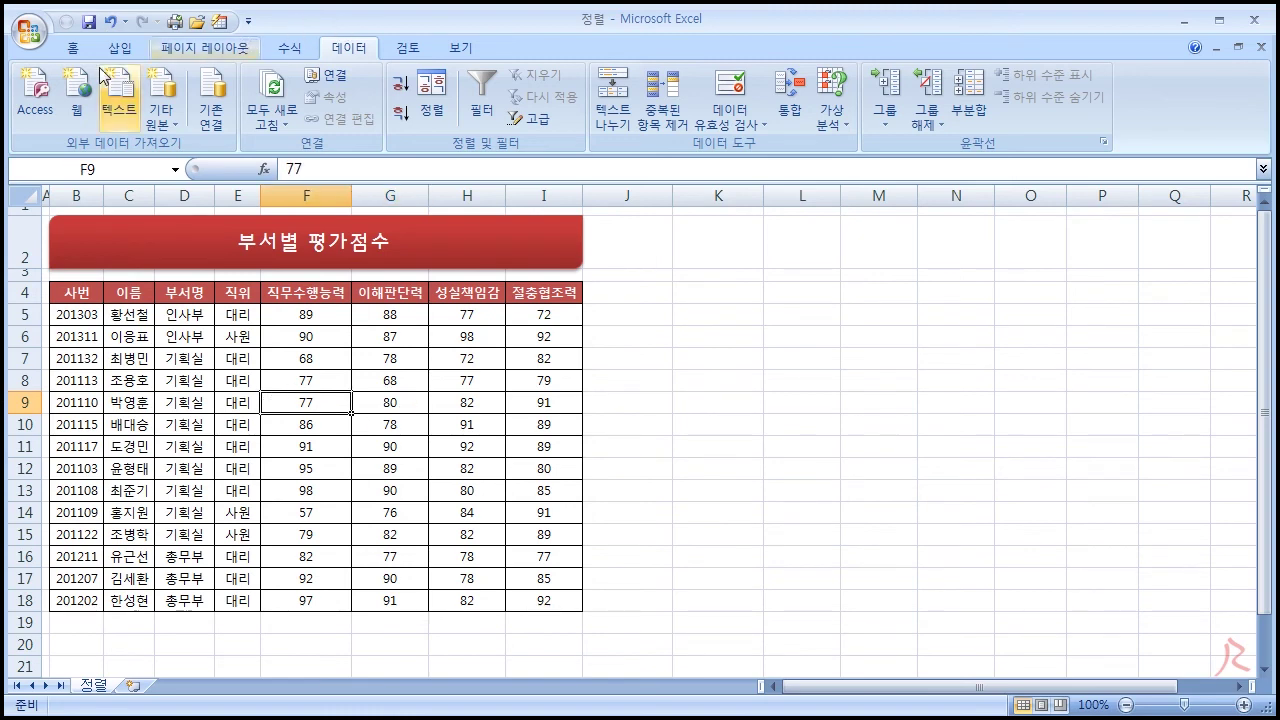
Step: View the custom list editor (사용자 지정 목록 편집) within the Excel options, and cancel out of both dialogs
click(26, 35)
click(280, 38)
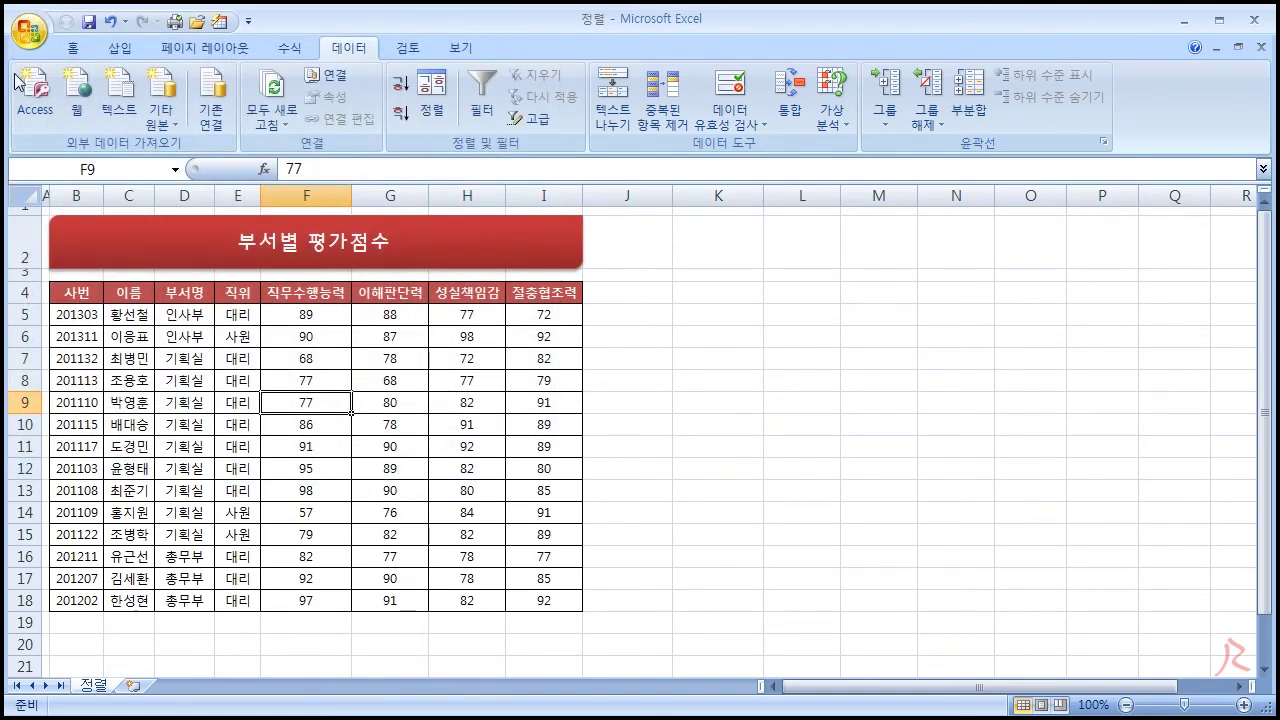
click(30, 38)
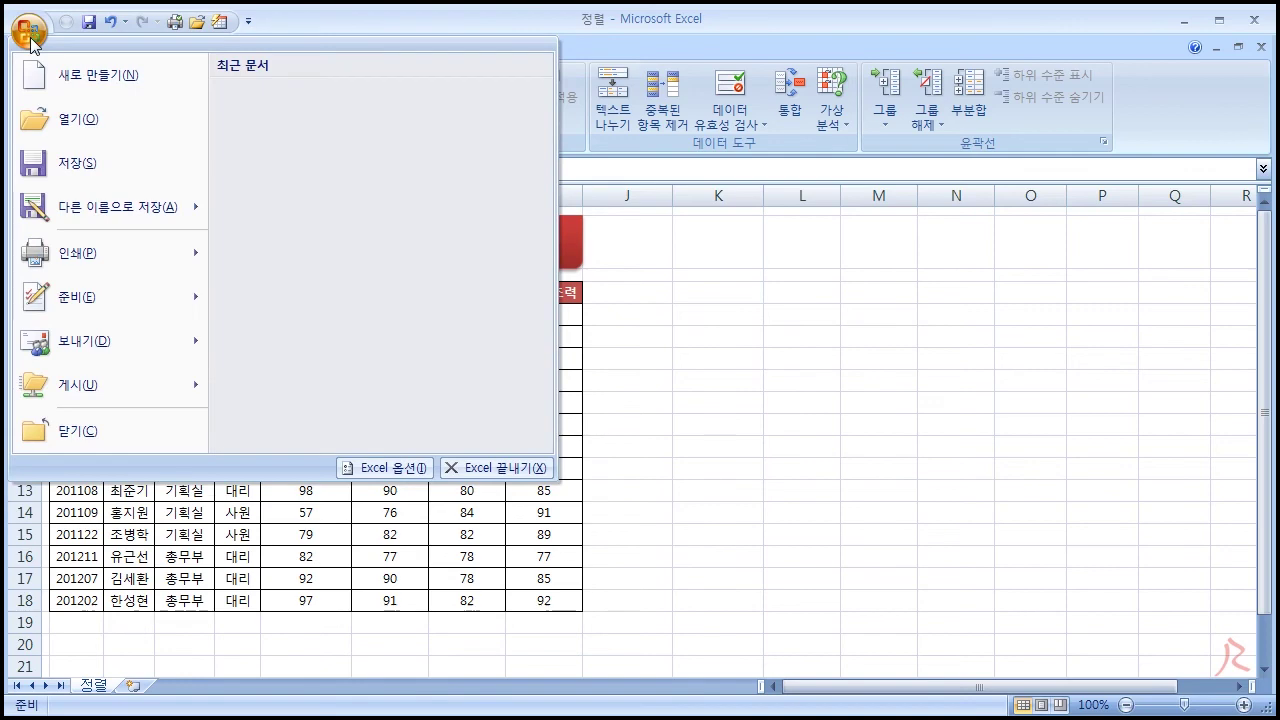
click(378, 468)
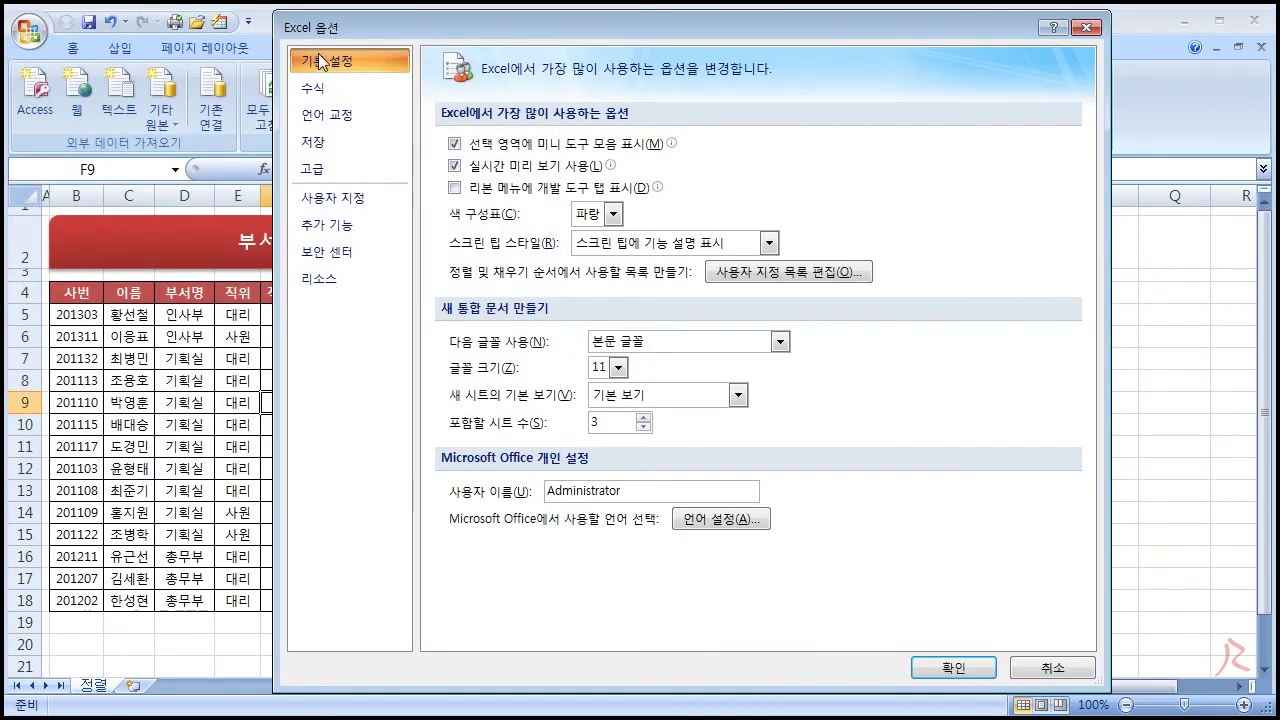
click(822, 282)
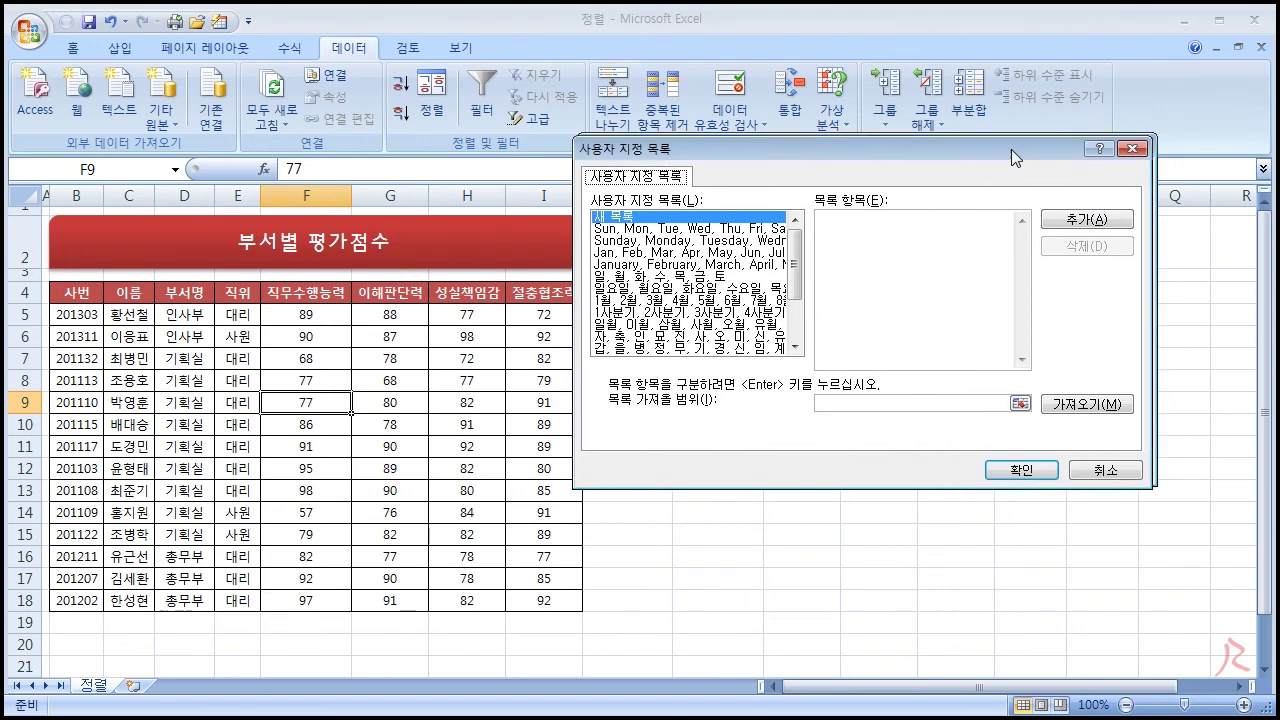
drag(1011, 149, 986, 188)
click(832, 269)
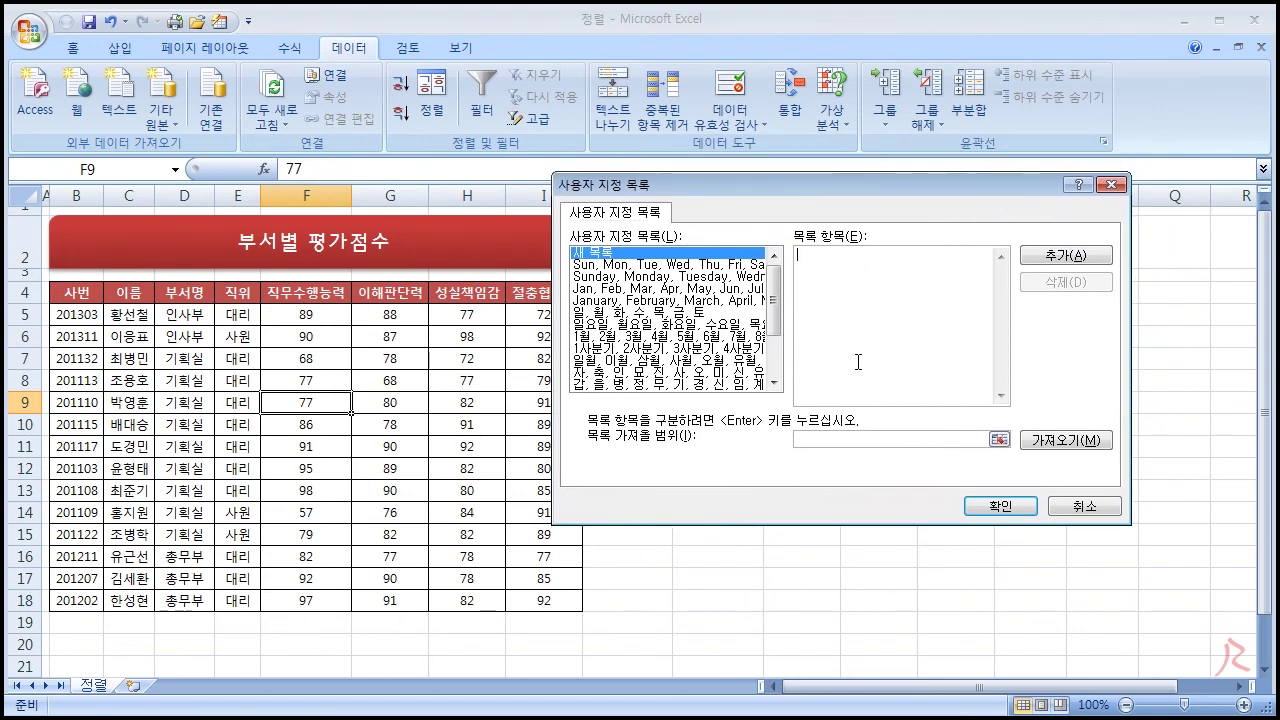
click(1090, 508)
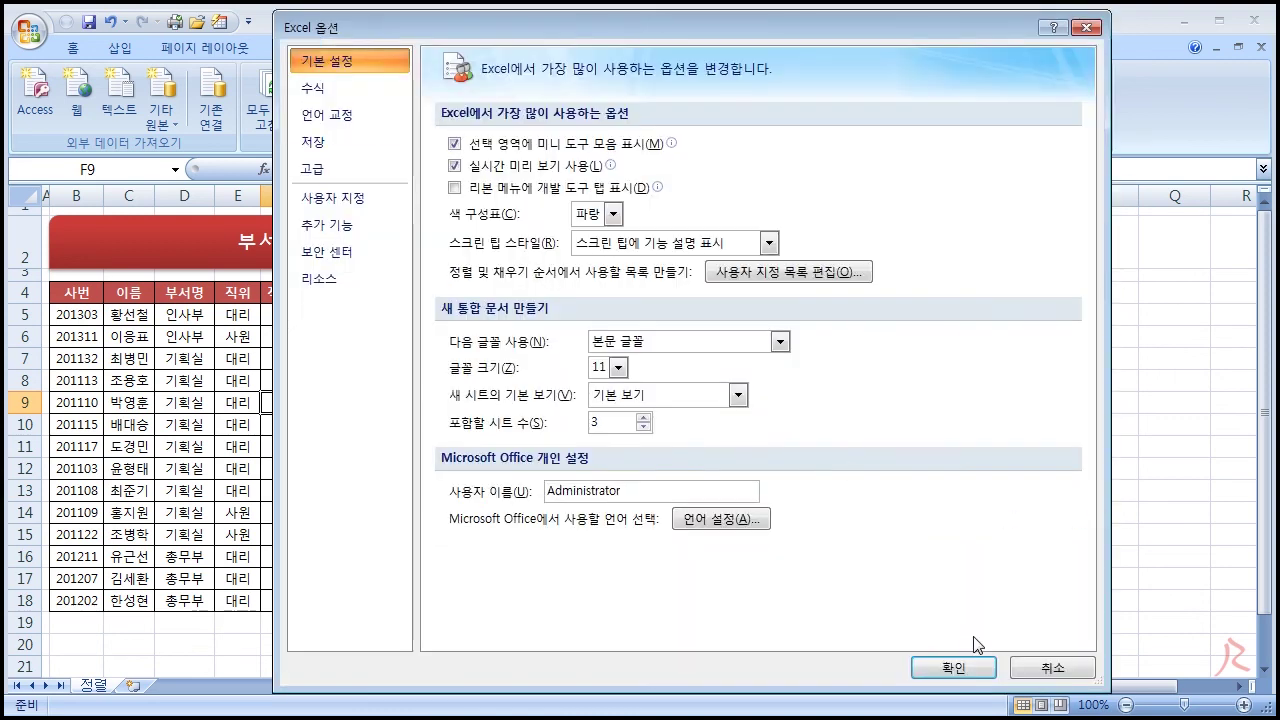
click(1022, 667)
click(866, 491)
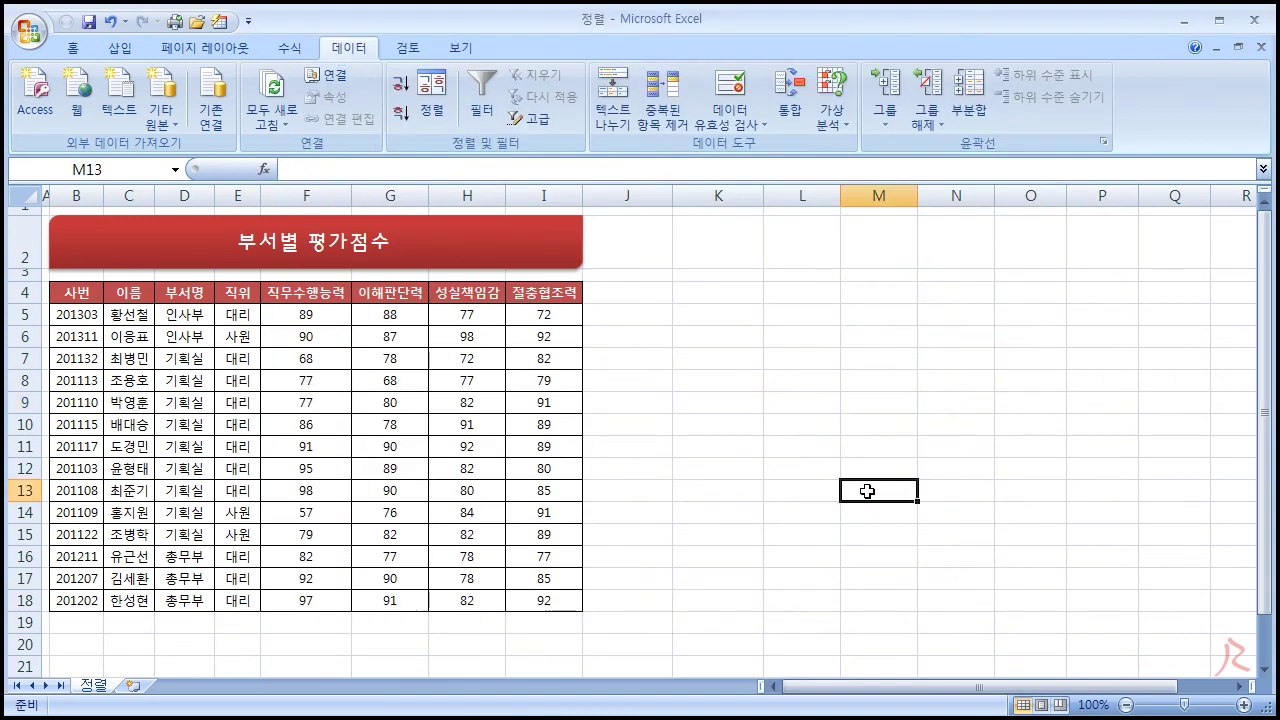